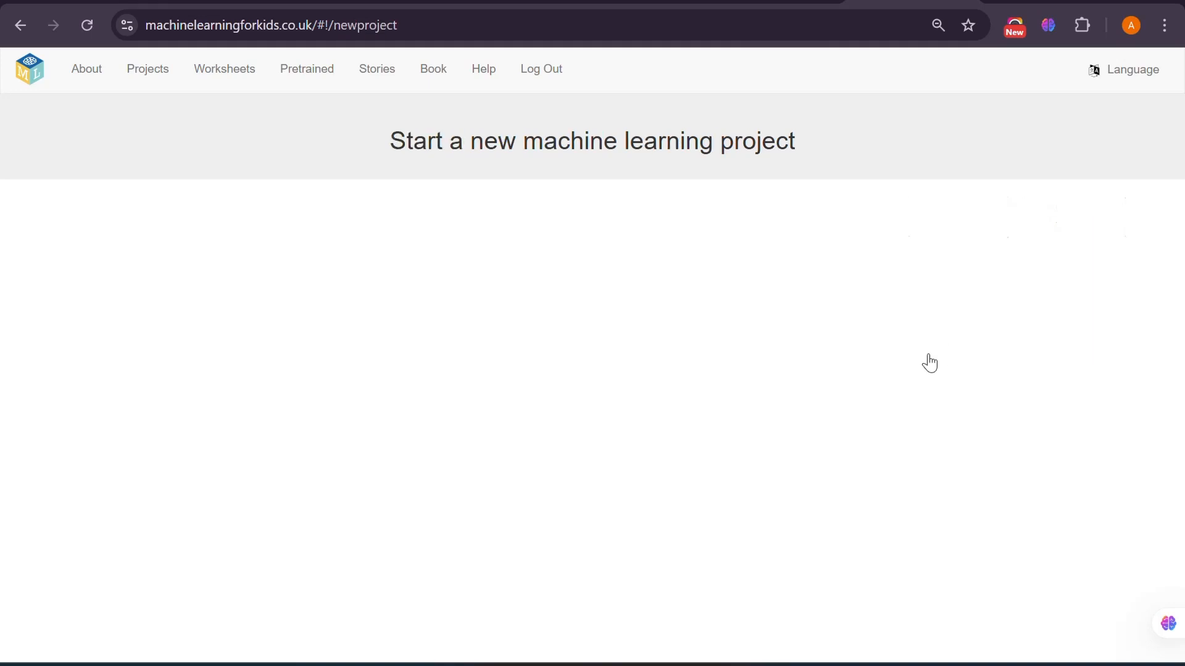
# - Name the new project Hydration Reminder and set its project type to recognising numbers
pyautogui.click(131, 269)
pyautogui.write('Hyd')
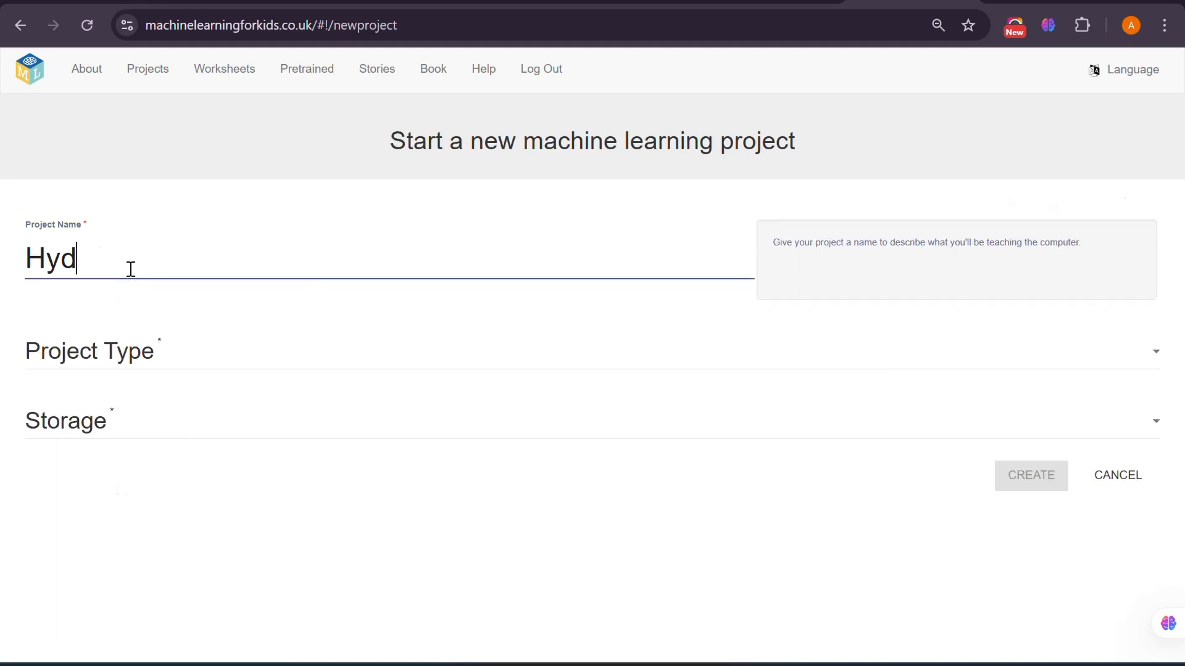
pyautogui.write('ration Rem')
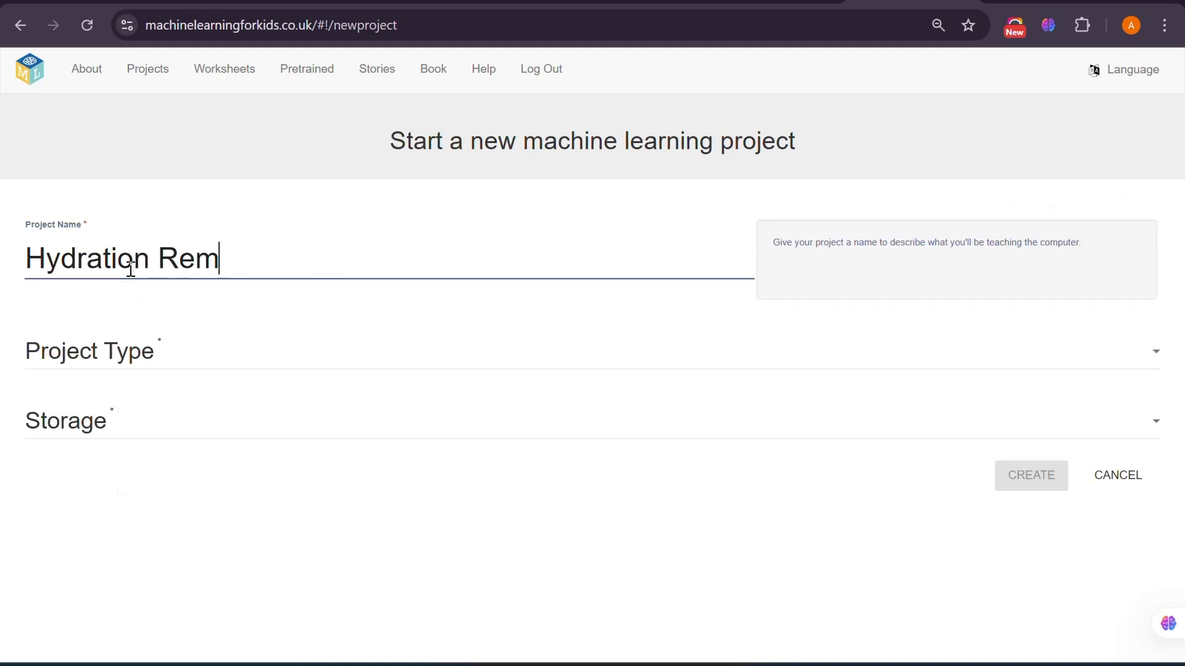
pyautogui.write('inder')
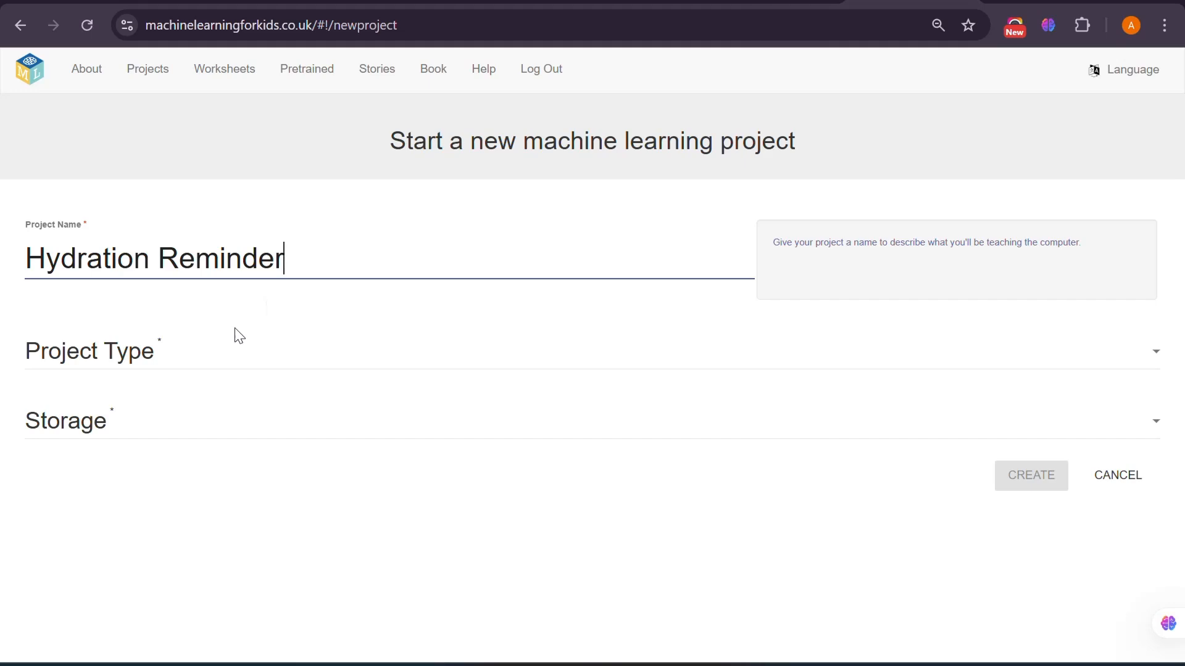
pyautogui.click(110, 367)
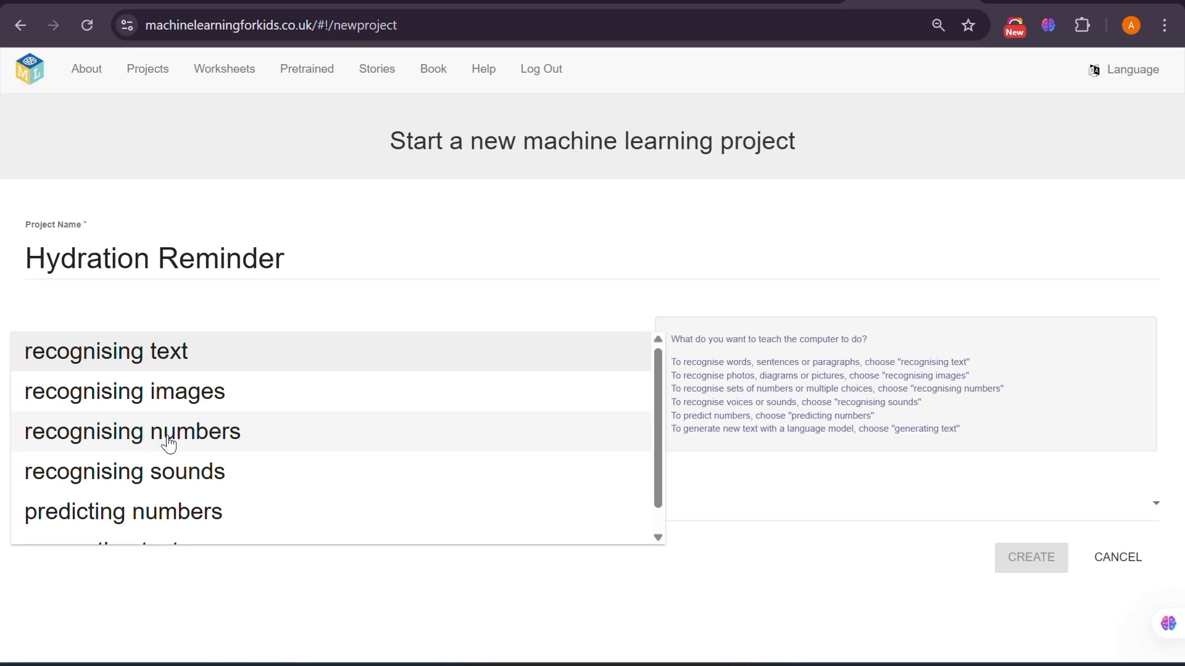
pyautogui.click(151, 439)
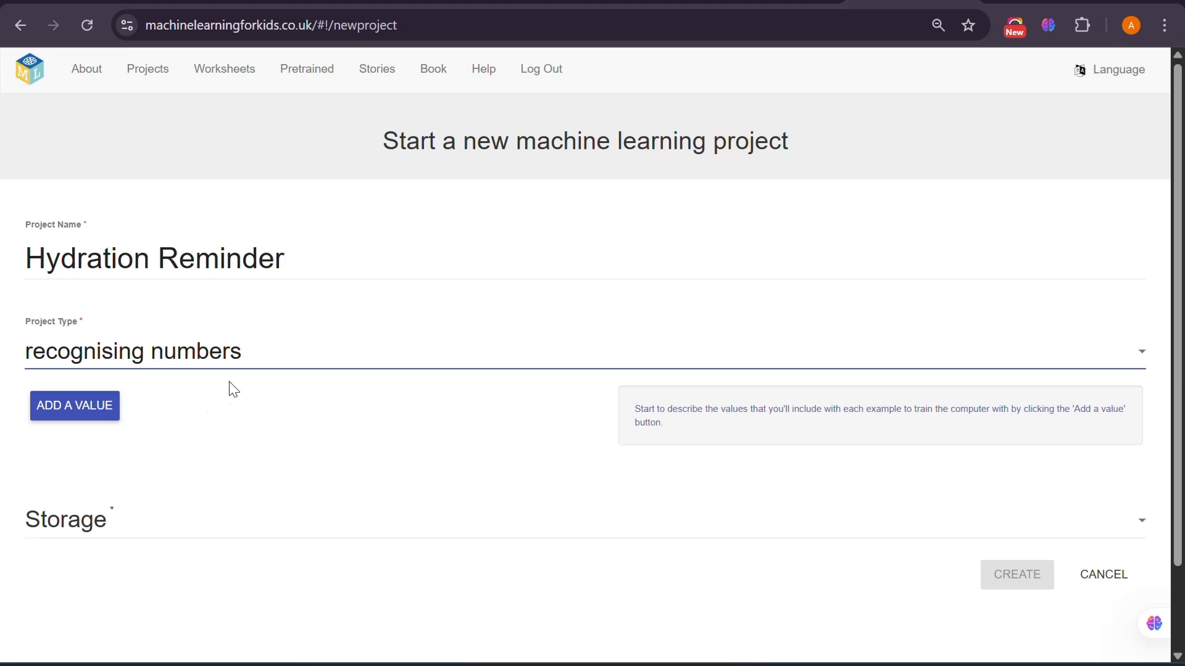
# - Add a first training value named Temperature with number as its type
pyautogui.click(111, 425)
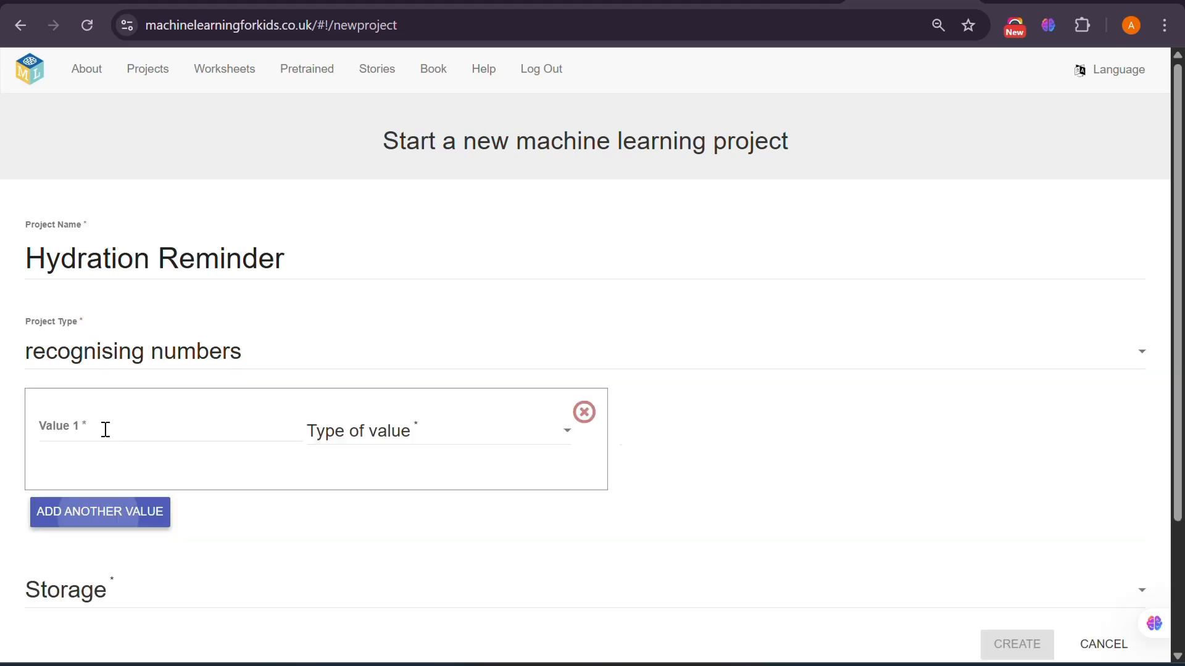
pyautogui.click(128, 426)
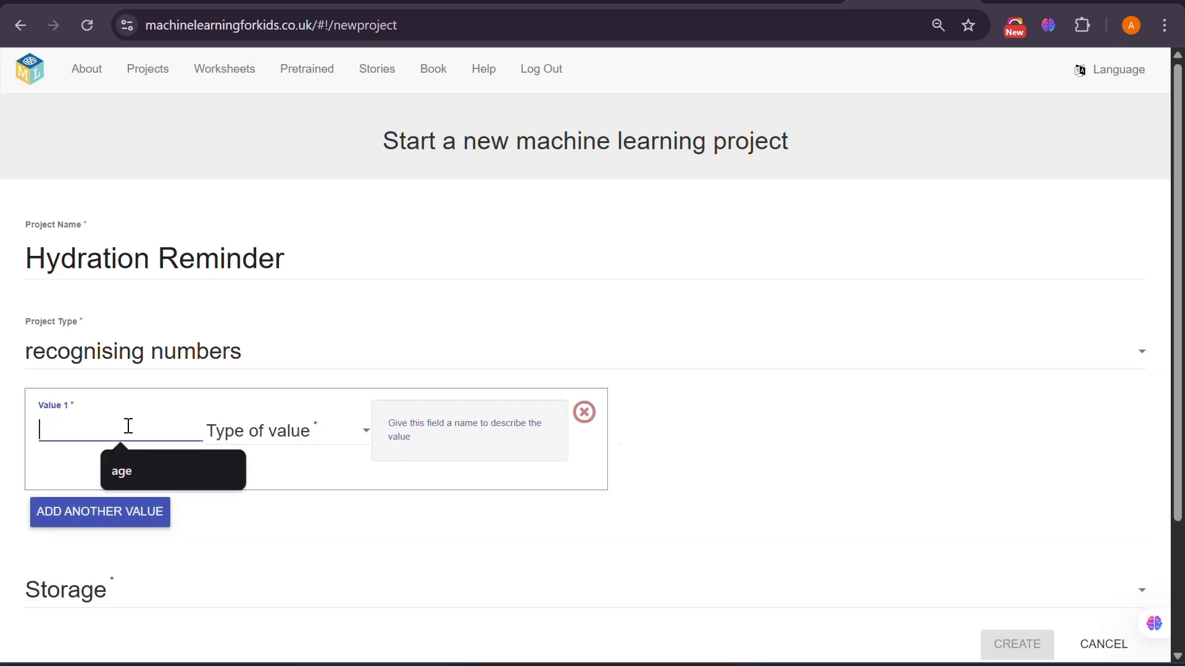
pyautogui.write('Tem')
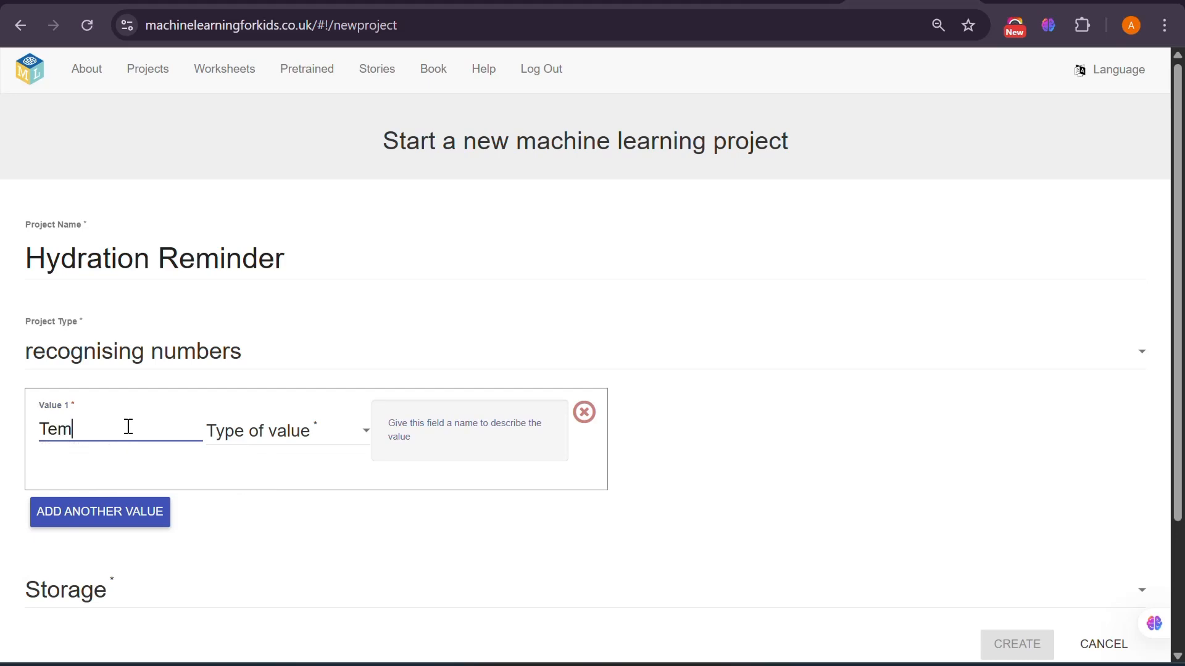
pyautogui.write('perature')
pyautogui.click(283, 438)
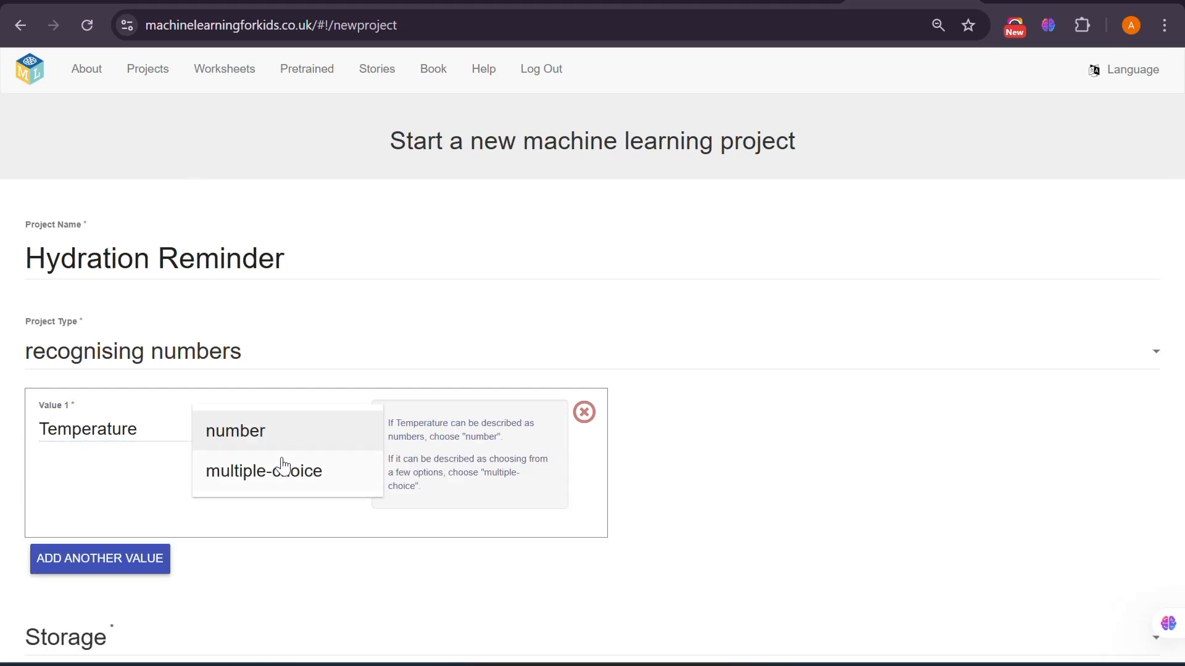
pyautogui.click(268, 434)
# - Add a second training value named Physical Activity with number as its type
pyautogui.click(138, 608)
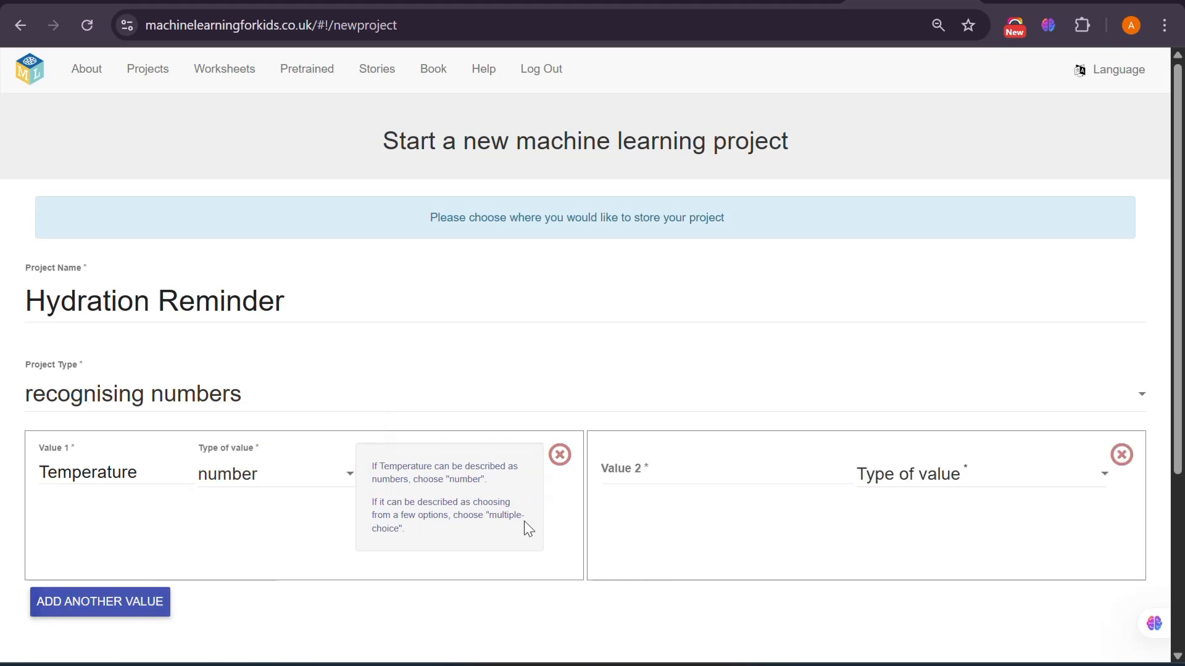
pyautogui.click(731, 464)
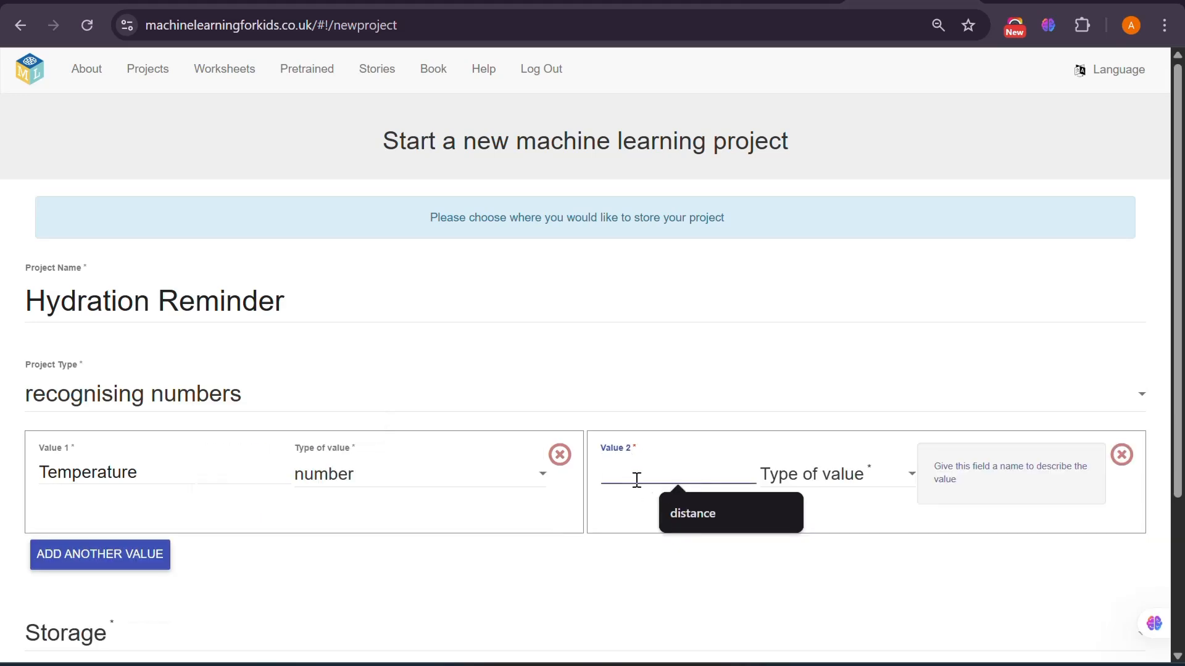
pyautogui.write('Physical A')
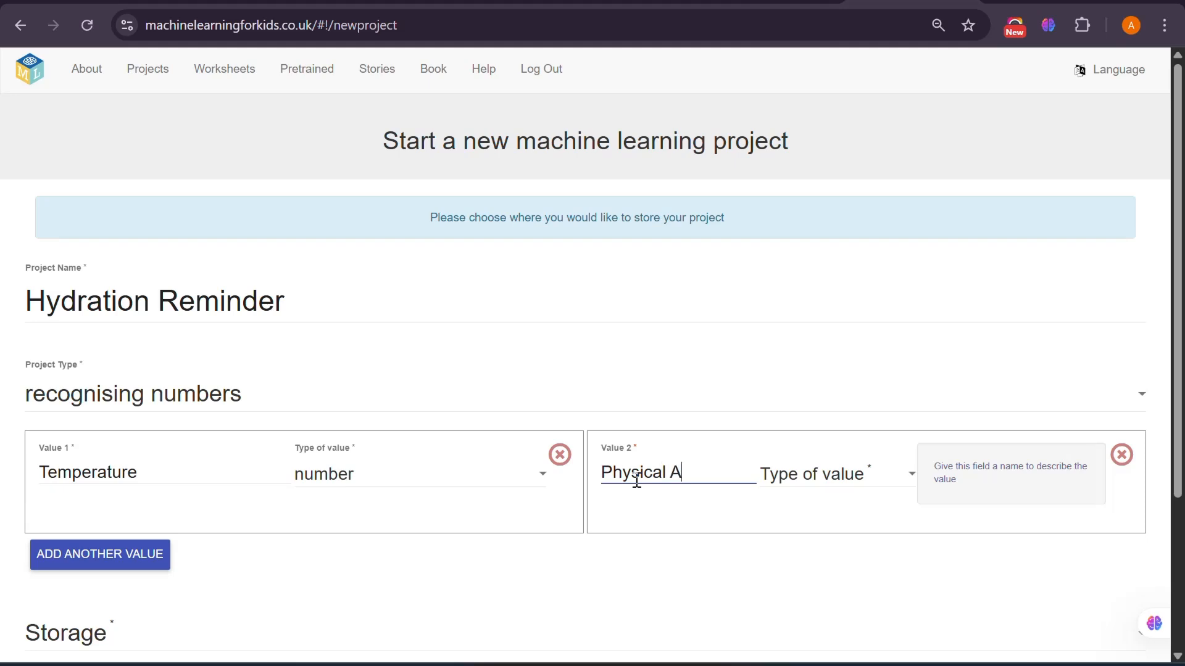
pyautogui.write('ctivity')
pyautogui.click(809, 476)
pyautogui.click(805, 487)
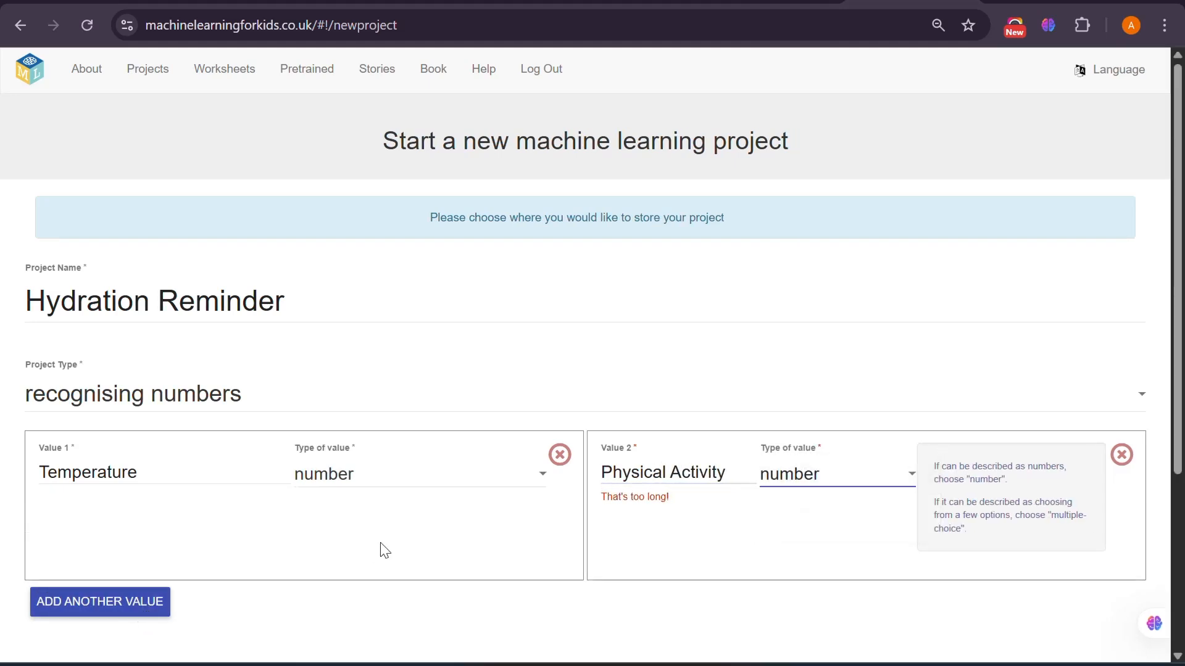
# - Set the project's storage to In the cloud and create the project
pyautogui.scroll(-3, 380, 549)
pyautogui.click(197, 514)
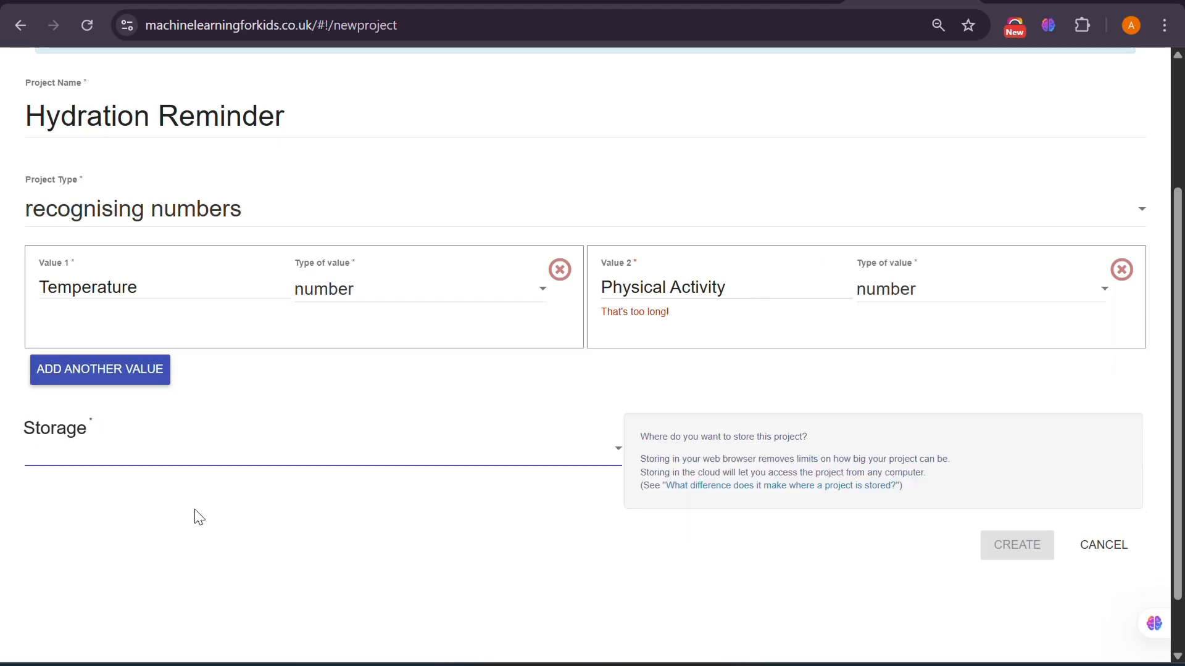
pyautogui.click(228, 463)
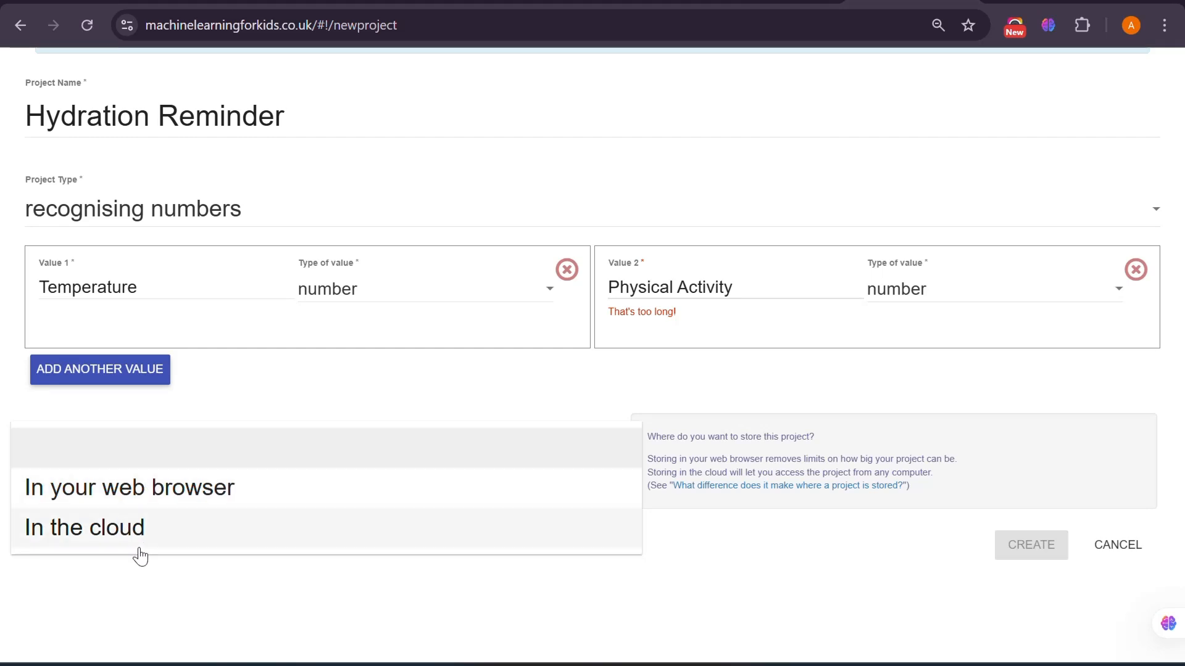
pyautogui.click(152, 527)
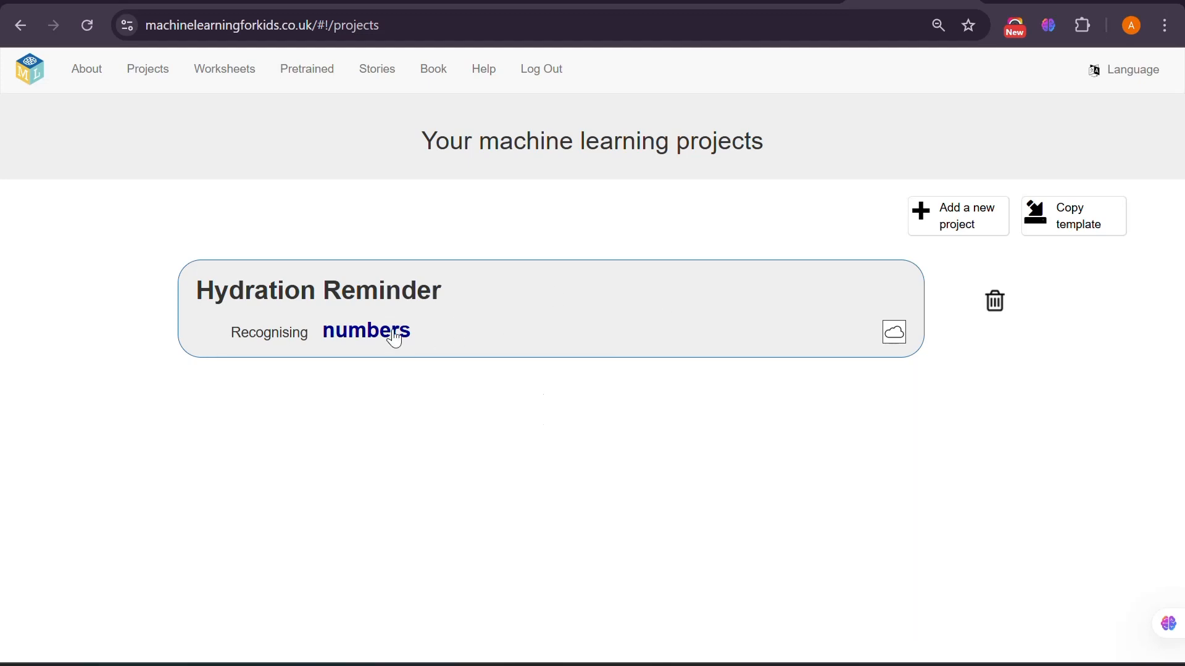
# - Open the Hydration Reminder project and go to its training data page
pyautogui.click(414, 309)
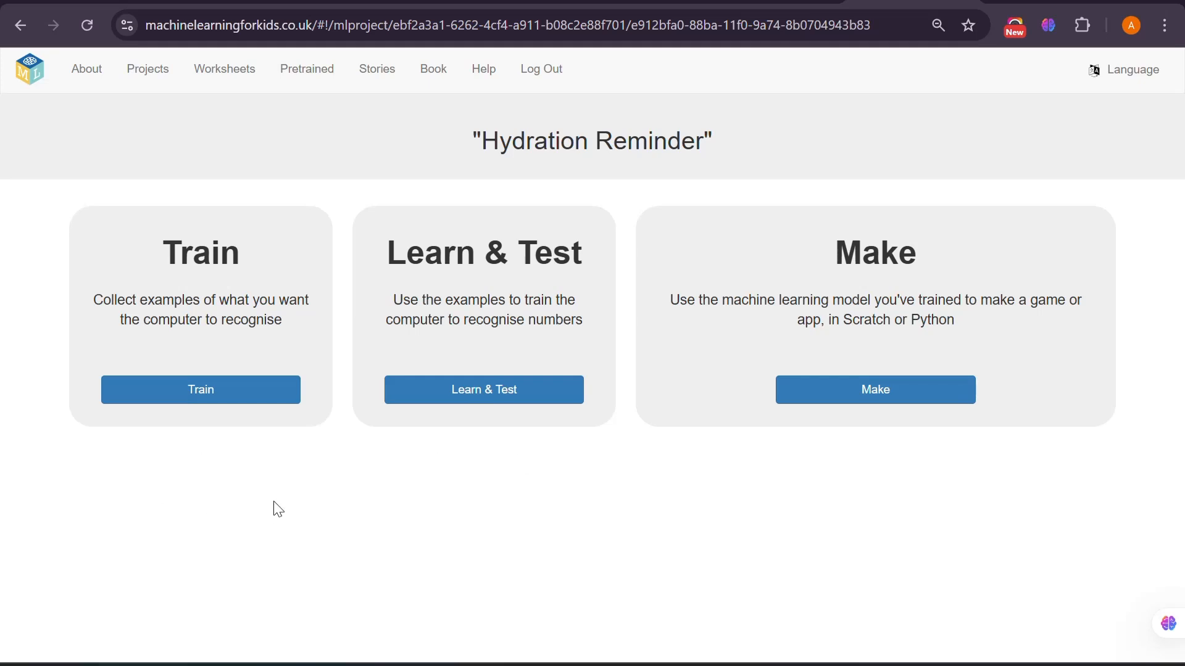
pyautogui.click(229, 391)
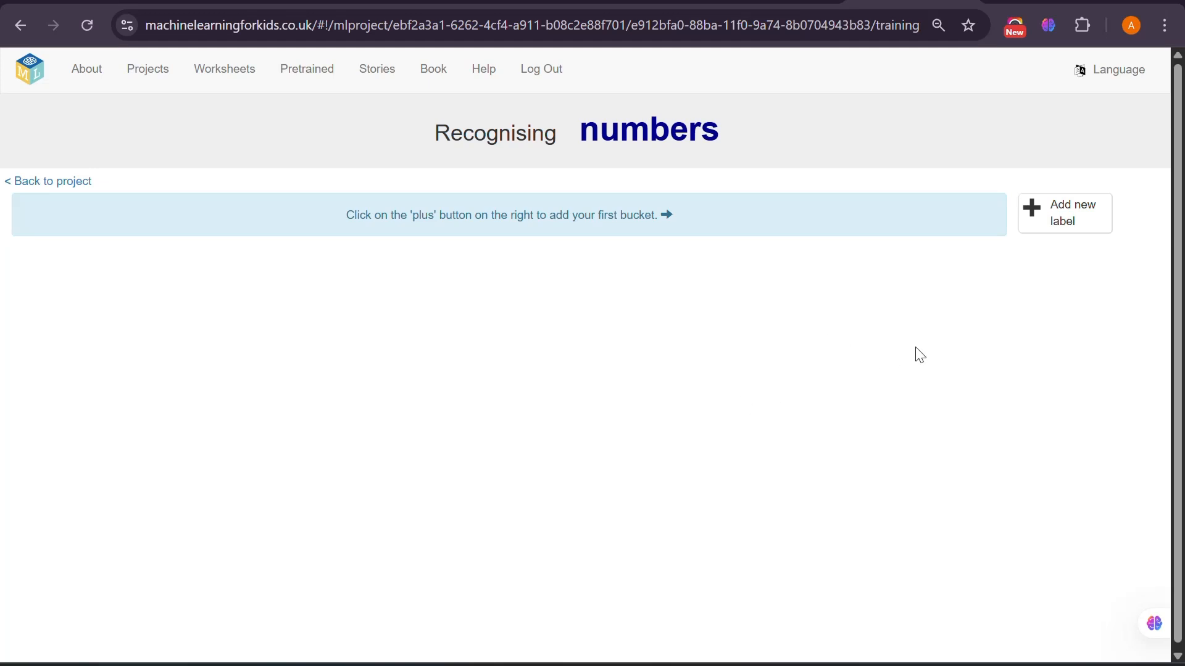
# - Add three labels named low, medium and high to the training data
pyautogui.click(1061, 226)
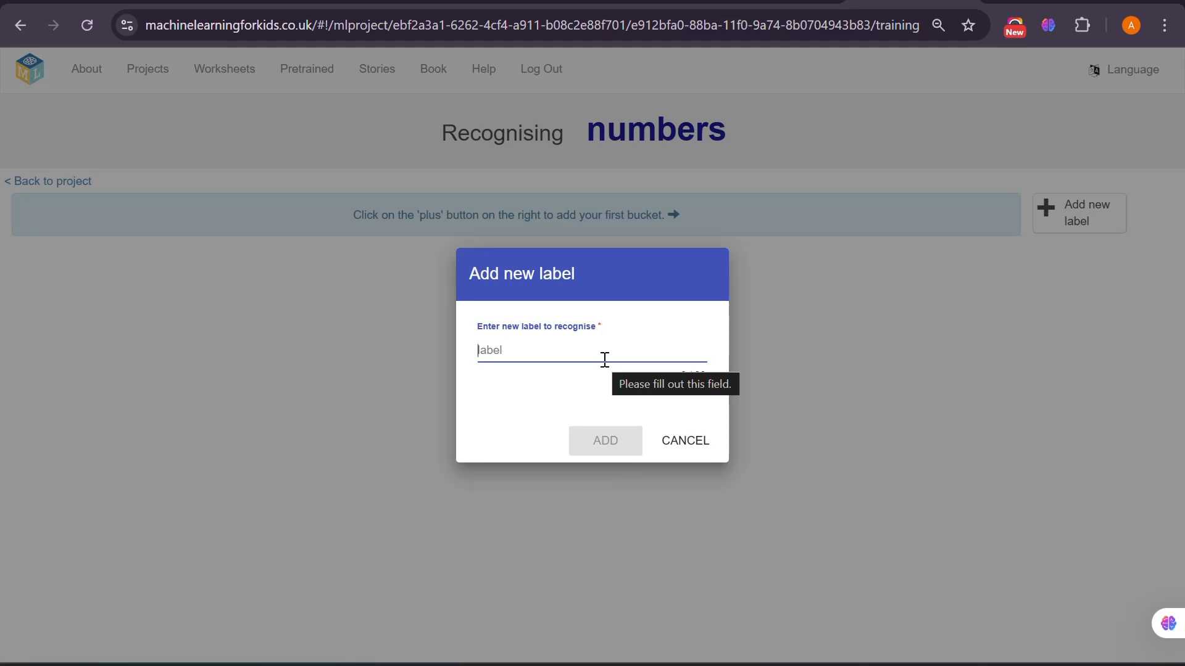
pyautogui.write('One')
pyautogui.press('Return')
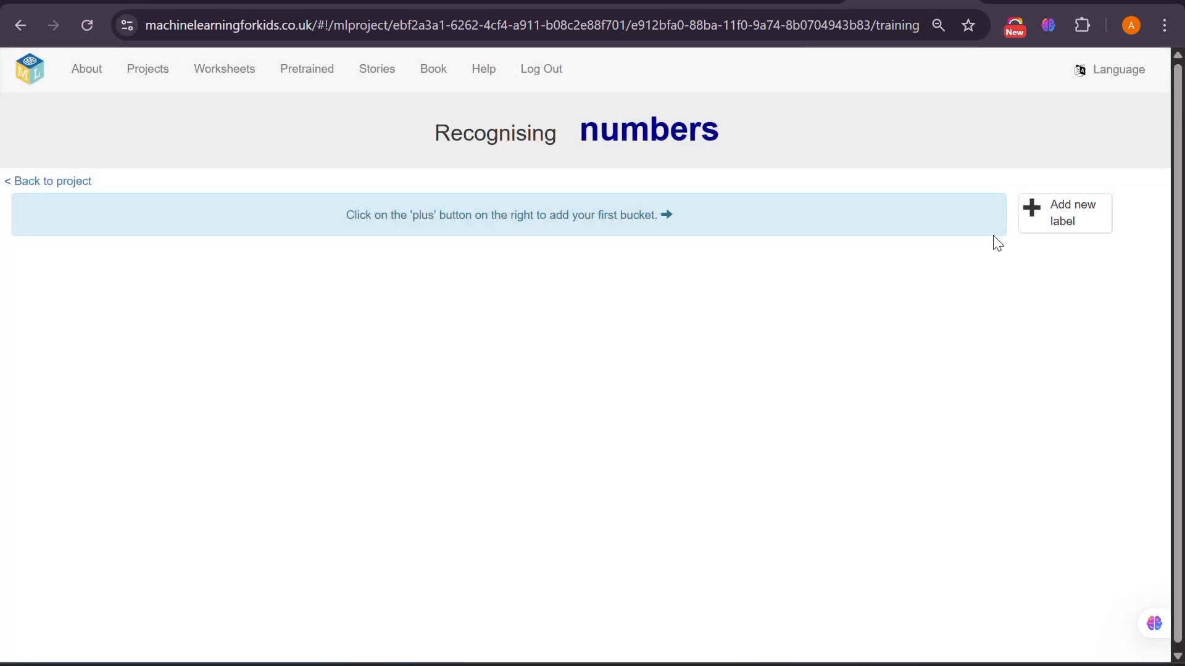
pyautogui.click(1090, 213)
pyautogui.write('low')
pyautogui.press('Return')
pyautogui.press('Return')
pyautogui.write('medium')
pyautogui.press('Return')
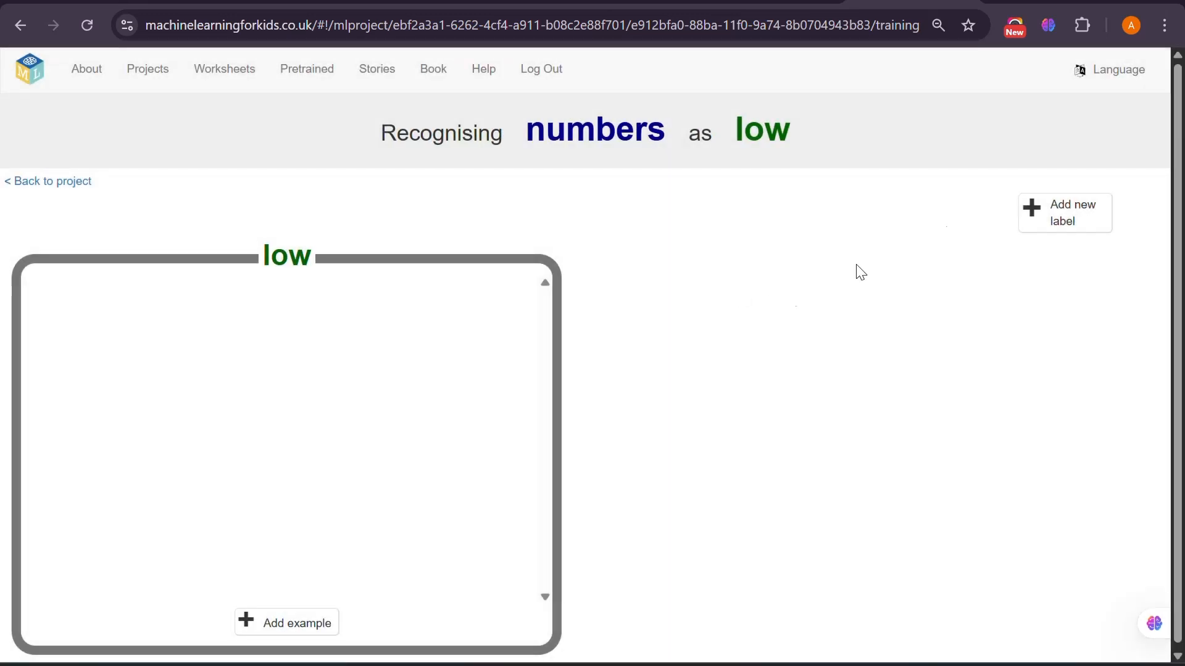
pyautogui.click(1059, 219)
pyautogui.write('high')
pyautogui.press('Return')
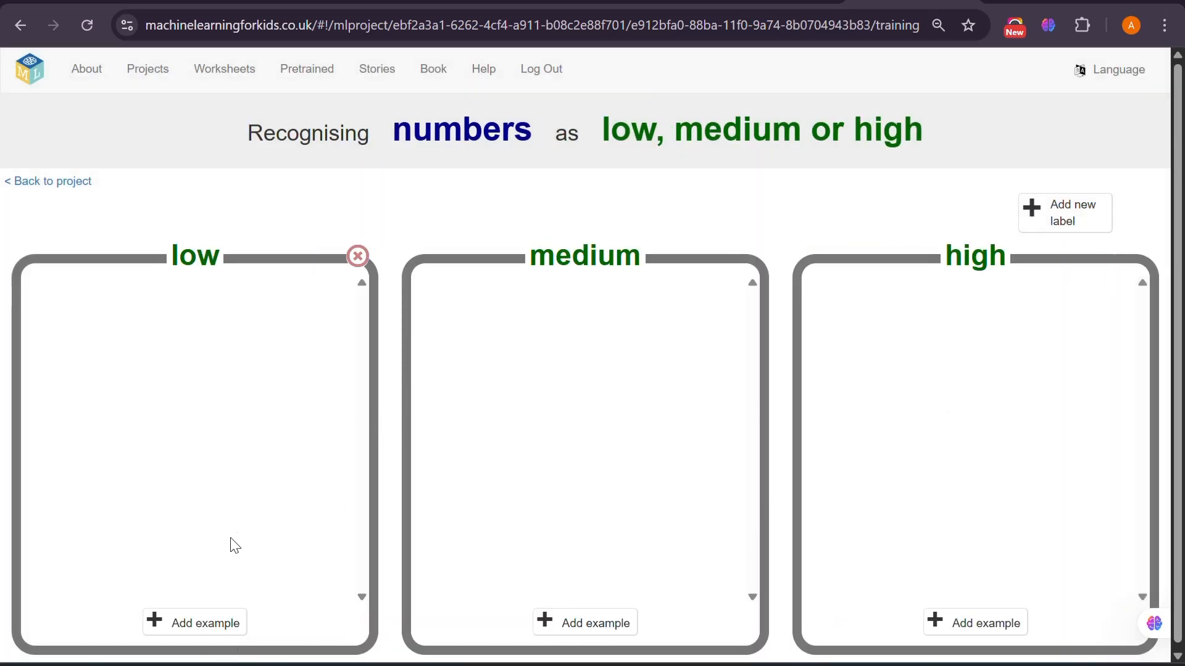
# - Check which values a new example for the low label requires, and close the form without adding one
pyautogui.click(222, 628)
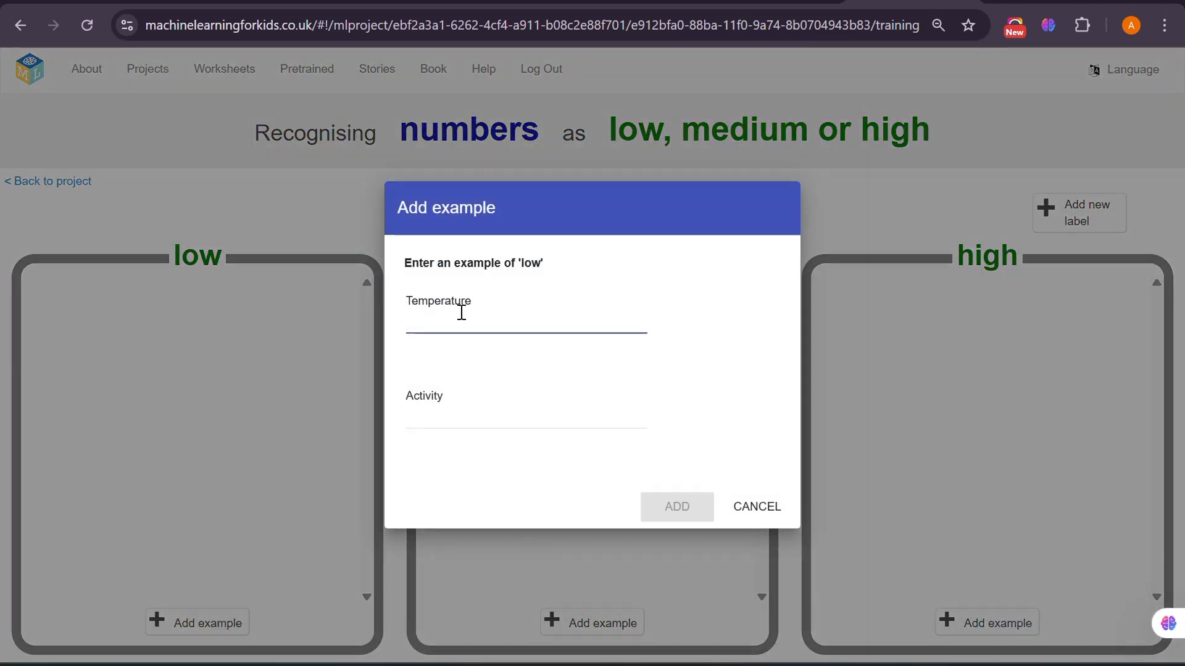
pyautogui.click(768, 508)
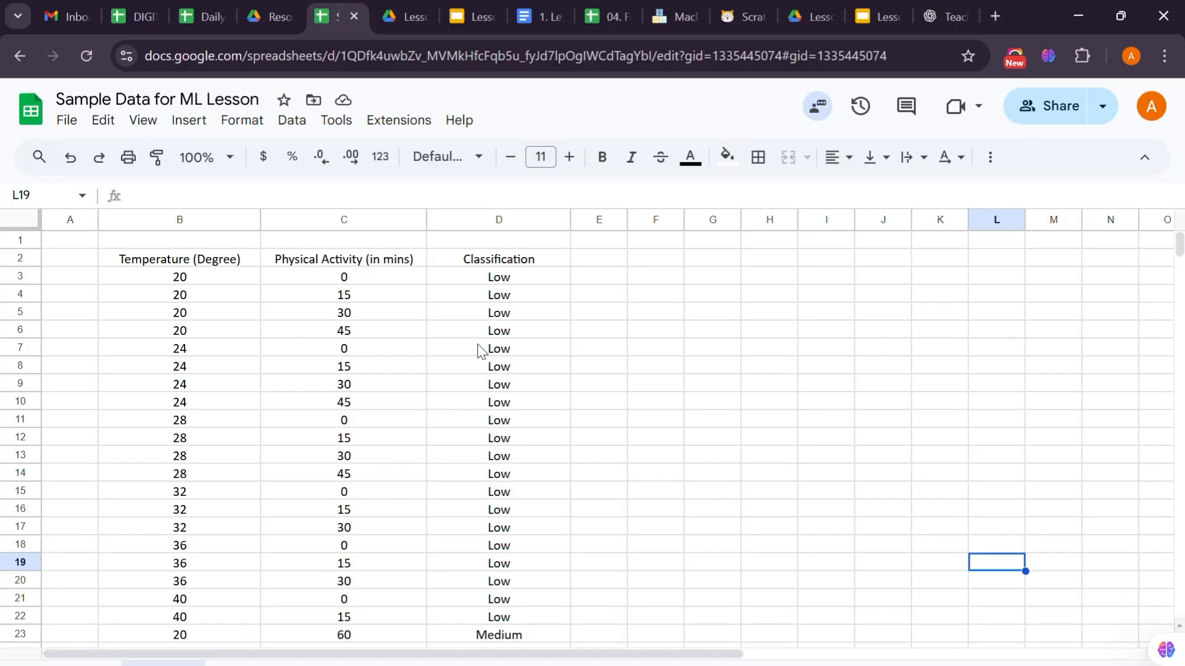
# - Switch to the Sample Data for ML Lesson sheet in Google Sheets and look through its Low, Medium and High rows
pyautogui.click(793, 528)
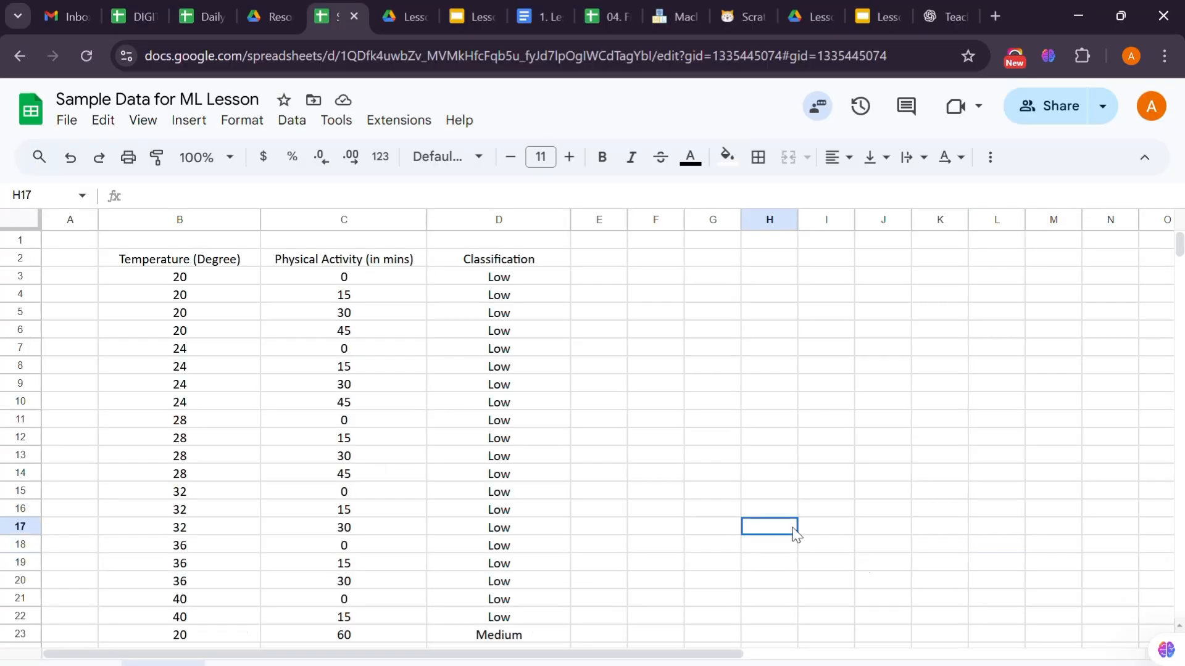
pyautogui.click(79, 262)
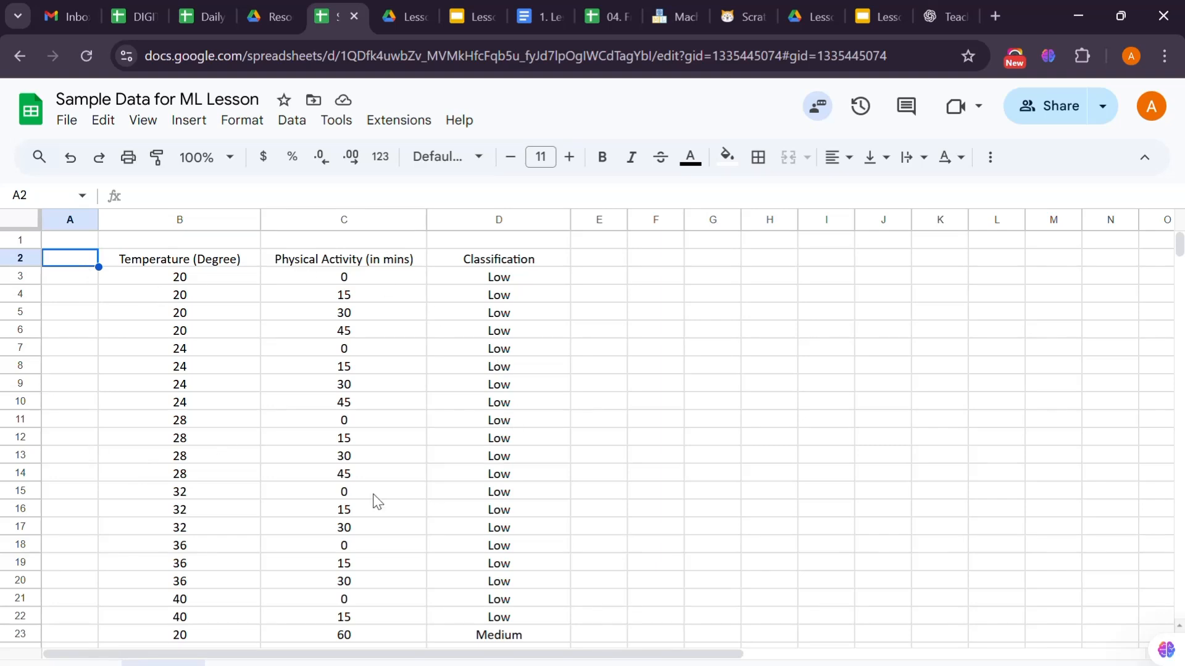
pyautogui.scroll(-10, 304, 401)
pyautogui.scroll(10, 308, 399)
pyautogui.scroll(-3, 528, 459)
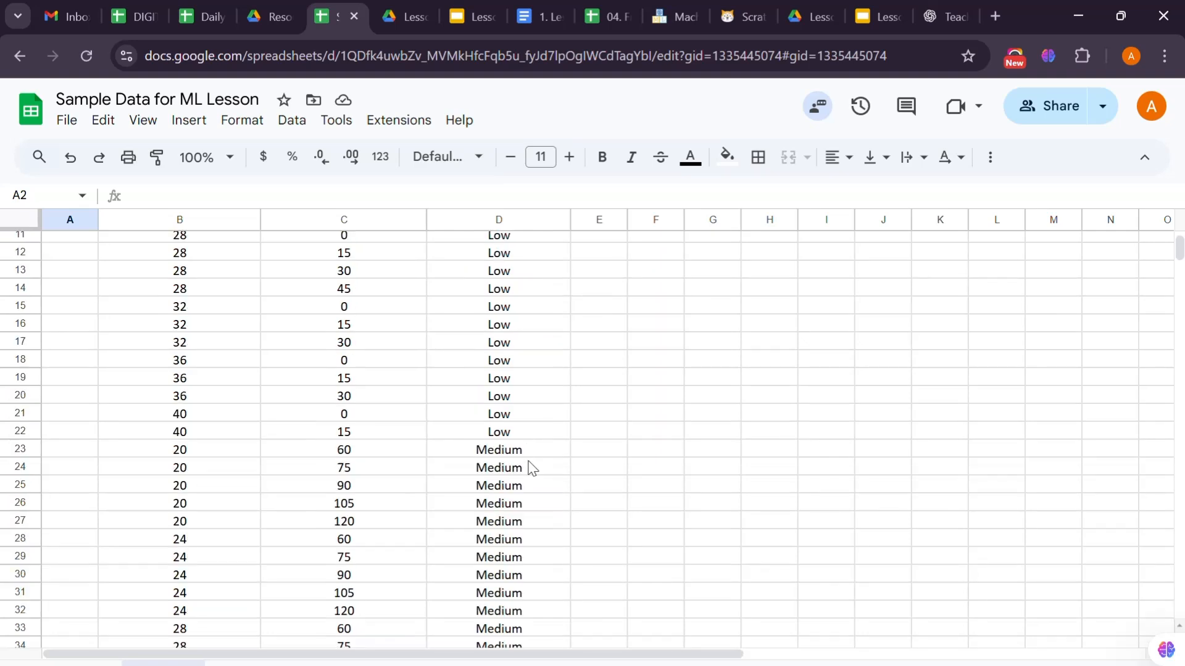
pyautogui.scroll(-10, 534, 491)
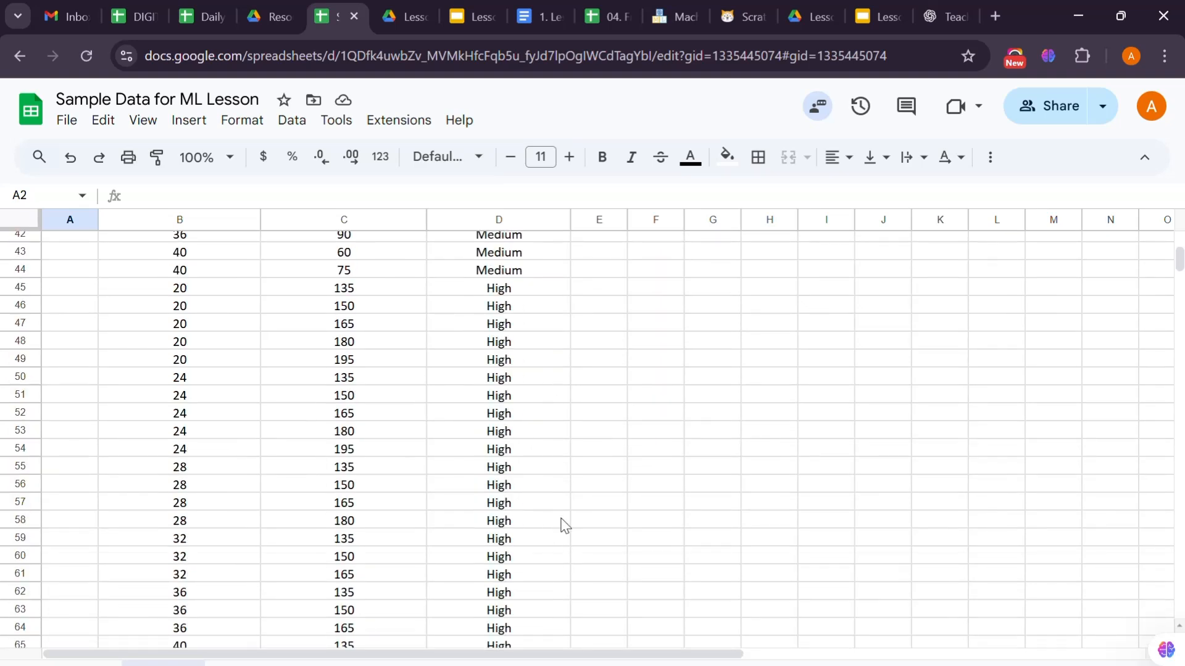
pyautogui.scroll(10, 565, 488)
pyautogui.scroll(3, 556, 501)
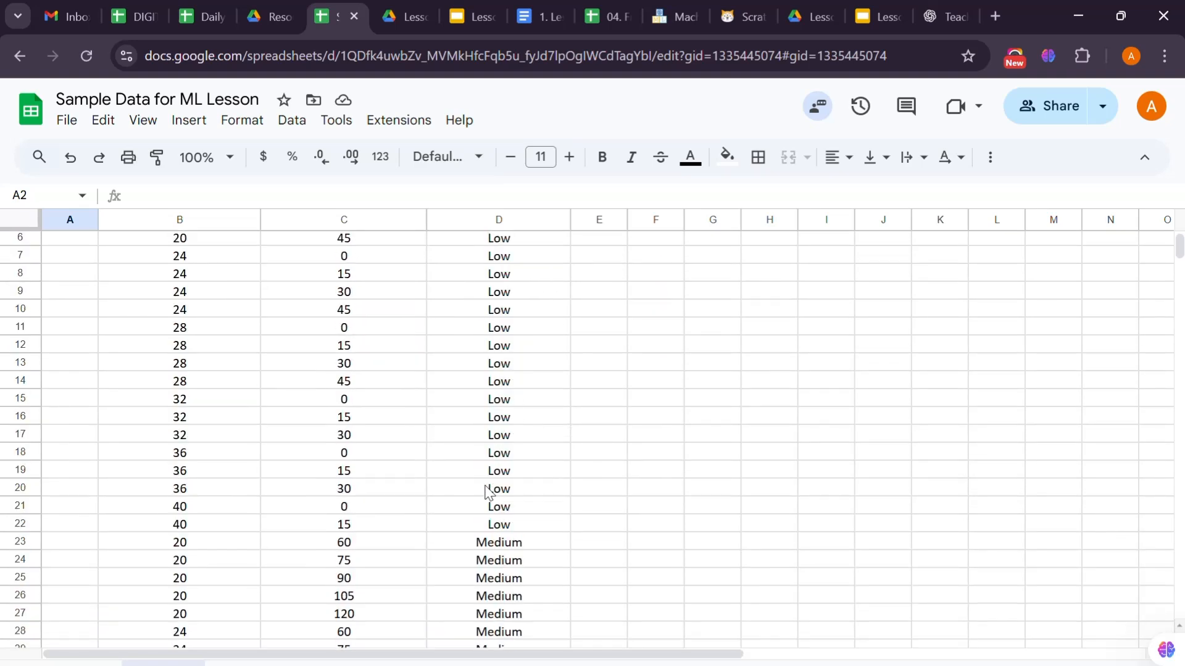
# - Examine the temperature, physical activity and classification of the first Low row, and the physical activity minutes of the first Medium row
pyautogui.click(203, 282)
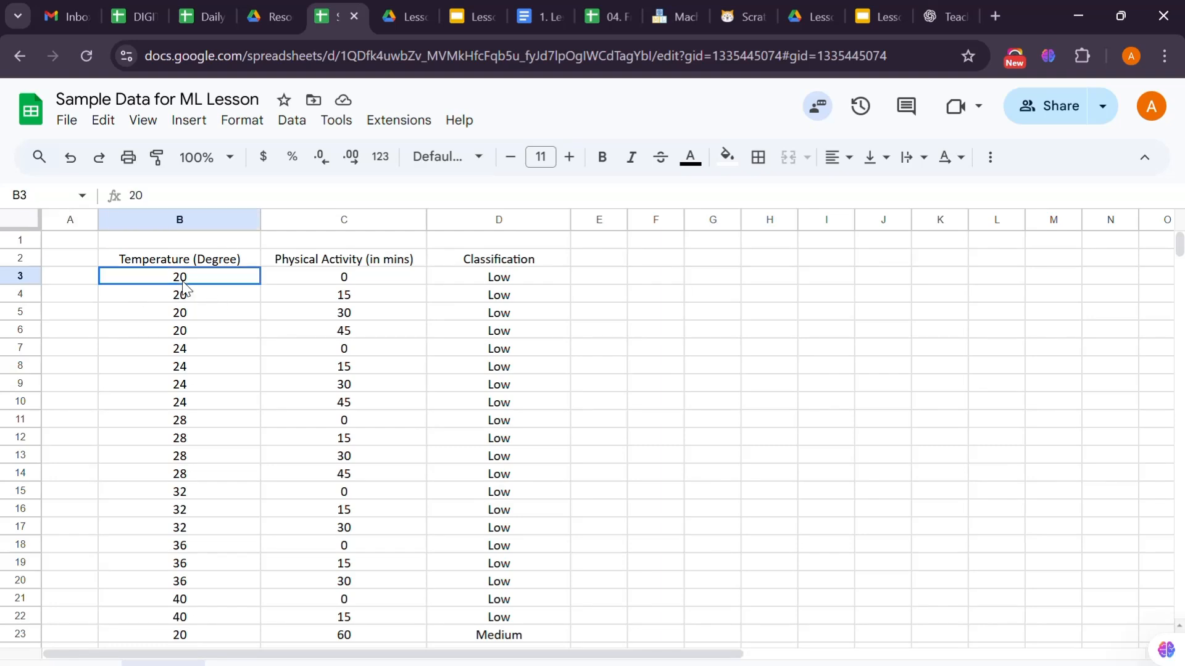
pyautogui.click(356, 281)
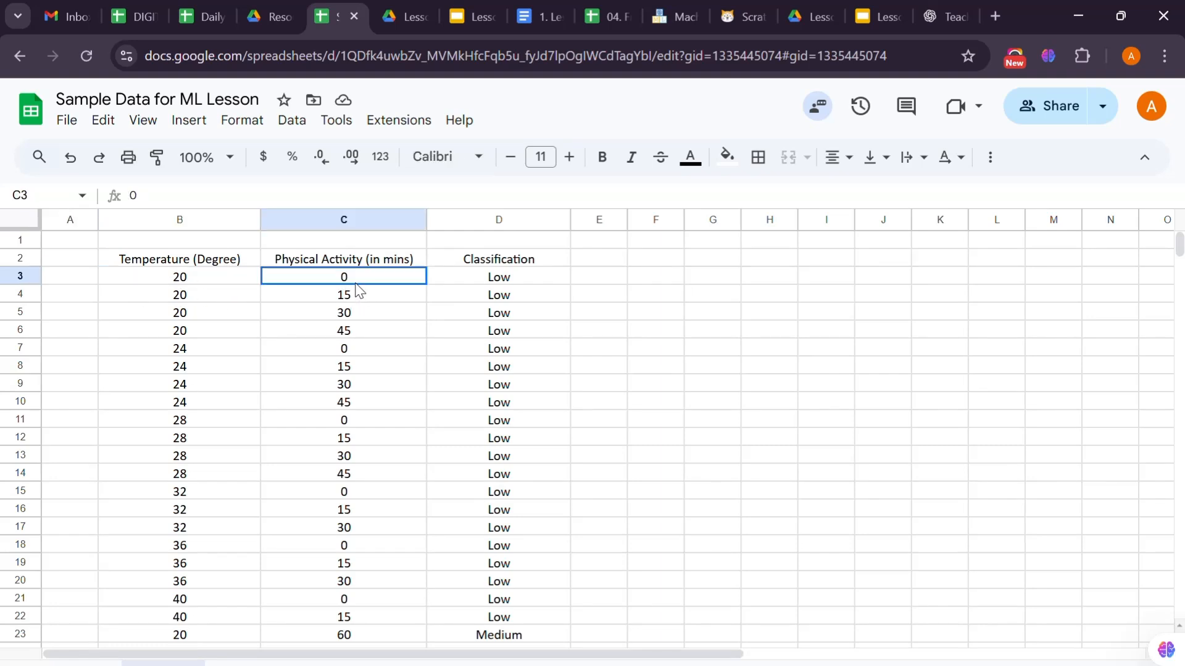
pyautogui.click(526, 276)
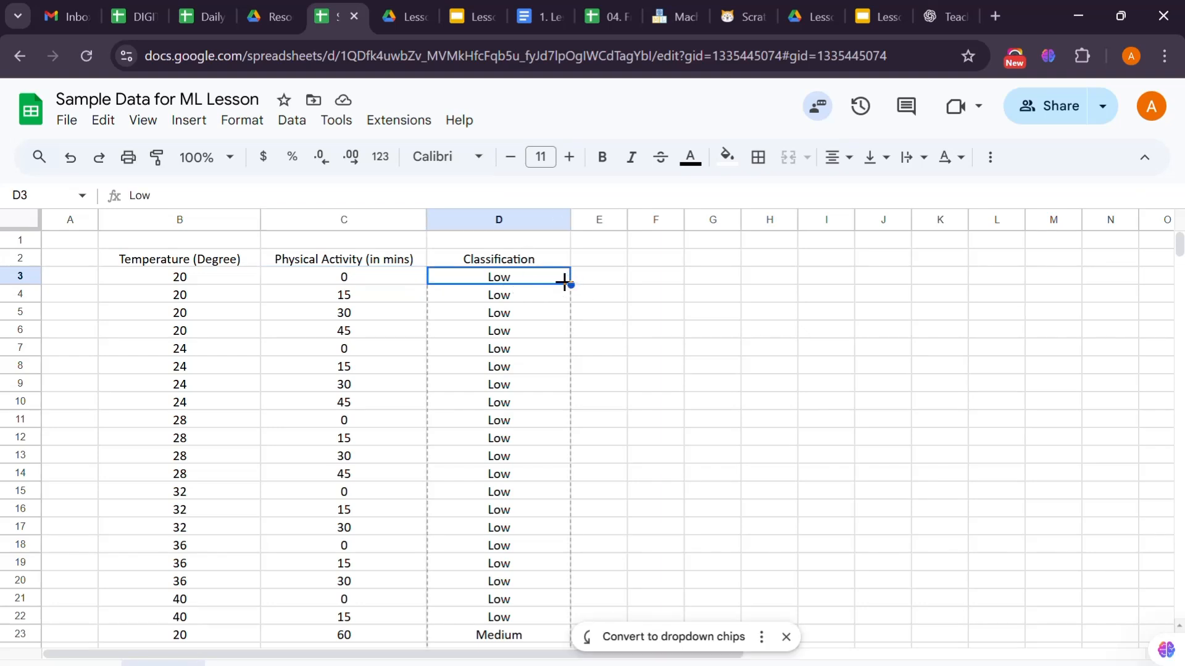
pyautogui.click(642, 352)
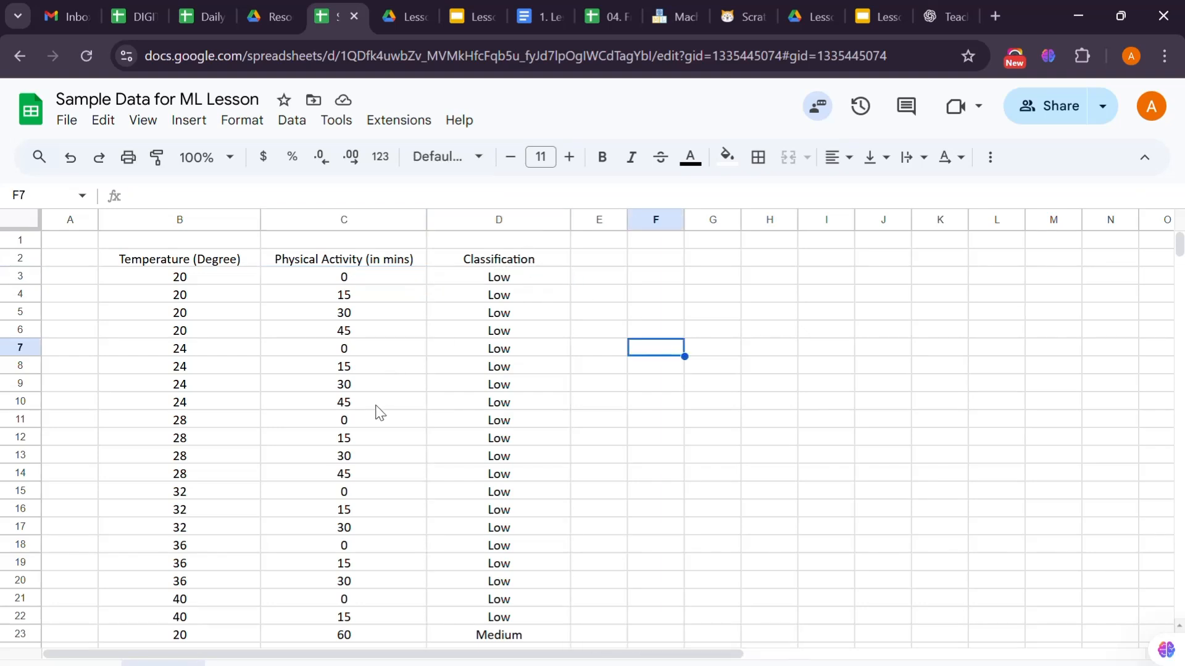
pyautogui.scroll(-5, 432, 383)
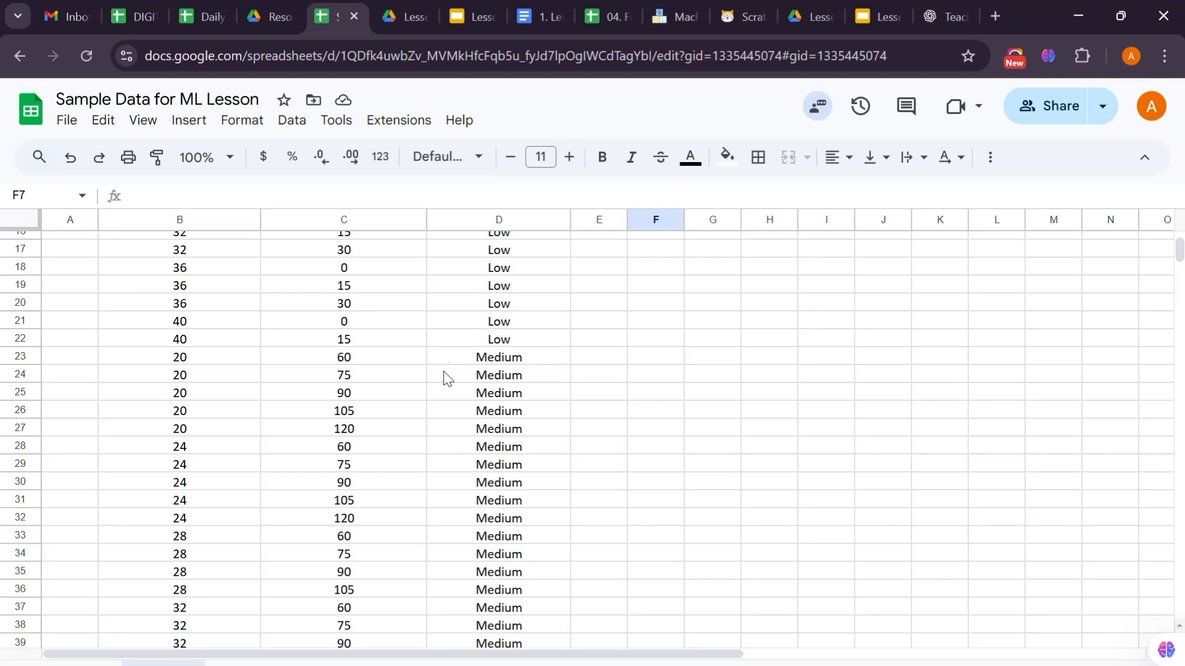
pyautogui.click(336, 363)
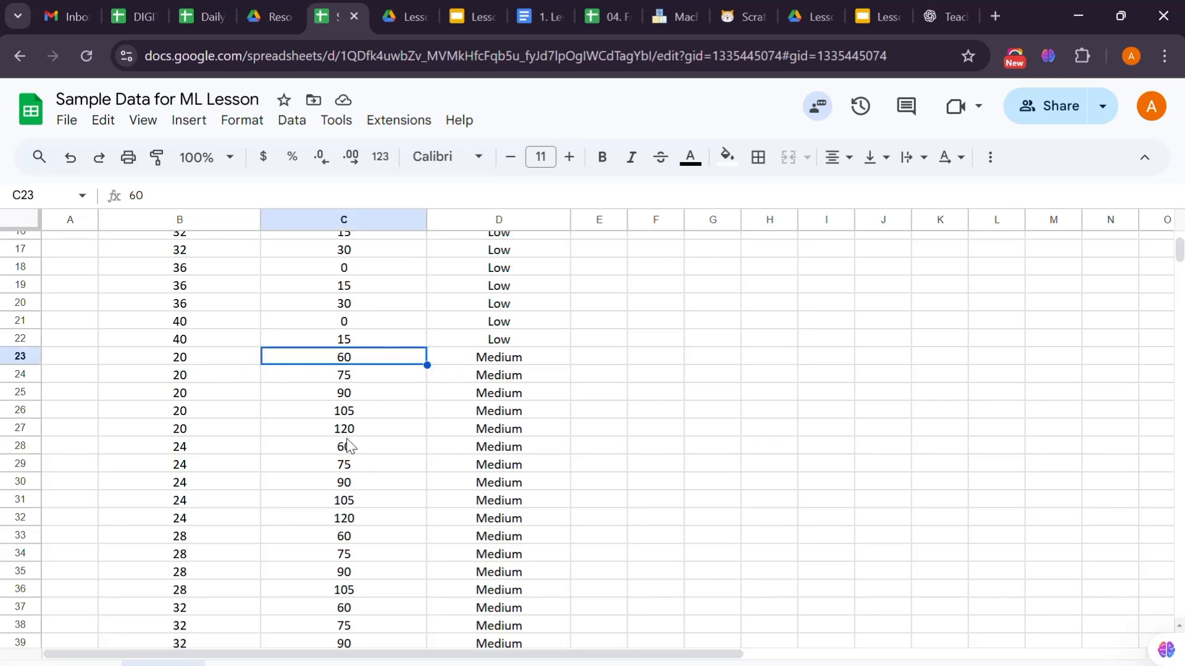
# - Examine the classification of the Medium rows, starting from the first row with temperature 20 and 60 minutes of activity
pyautogui.click(420, 432)
pyautogui.click(507, 362)
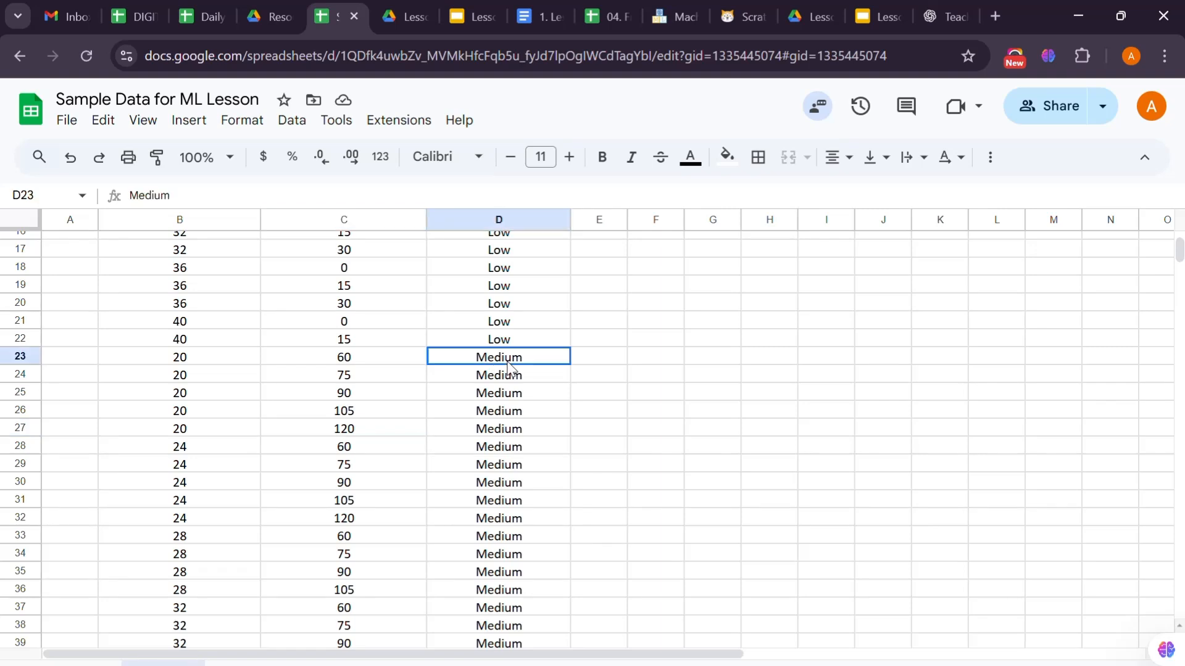
pyautogui.hotkey('ctrl', 'space')
pyautogui.hotkey('ctrl', 'c')
pyautogui.click(506, 432)
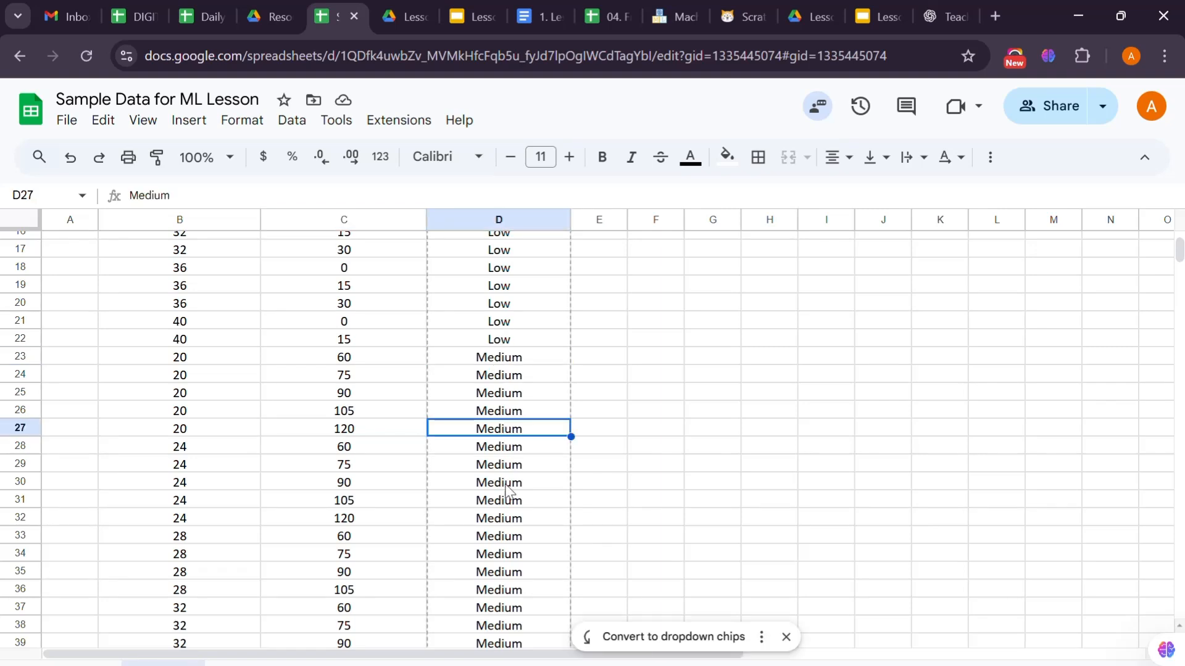
pyautogui.click(507, 554)
# - Examine the physical activity, temperature and classification of the first High row, and look through the remaining High rows to the last one
pyautogui.scroll(-5, 443, 512)
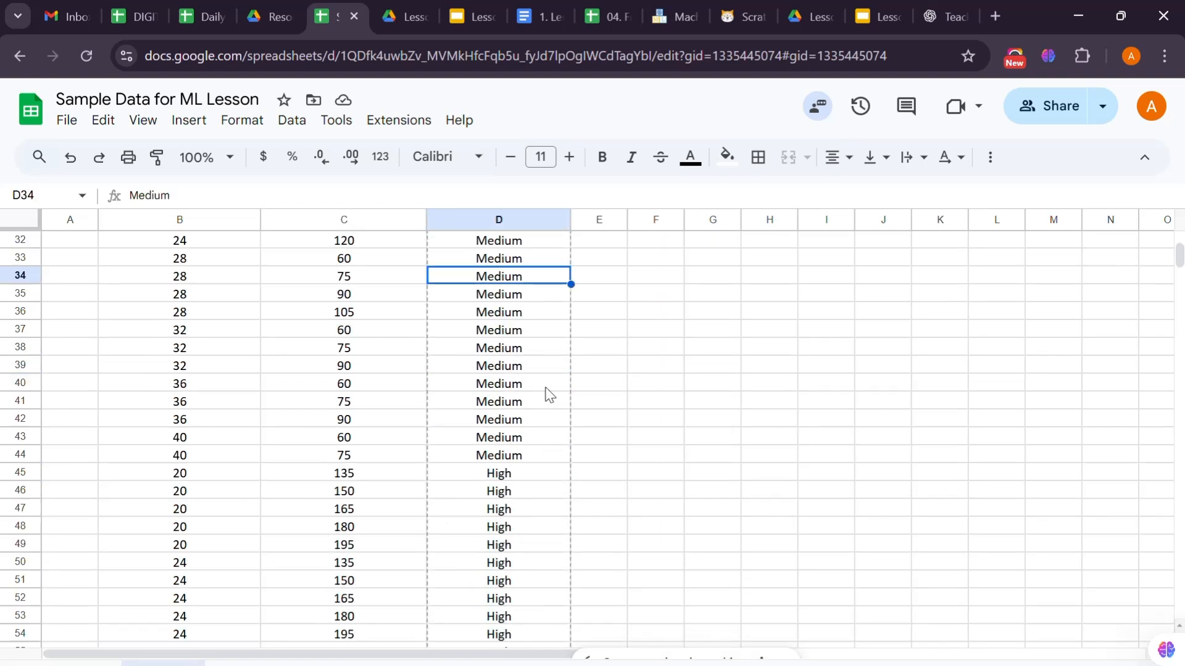
pyautogui.click(333, 479)
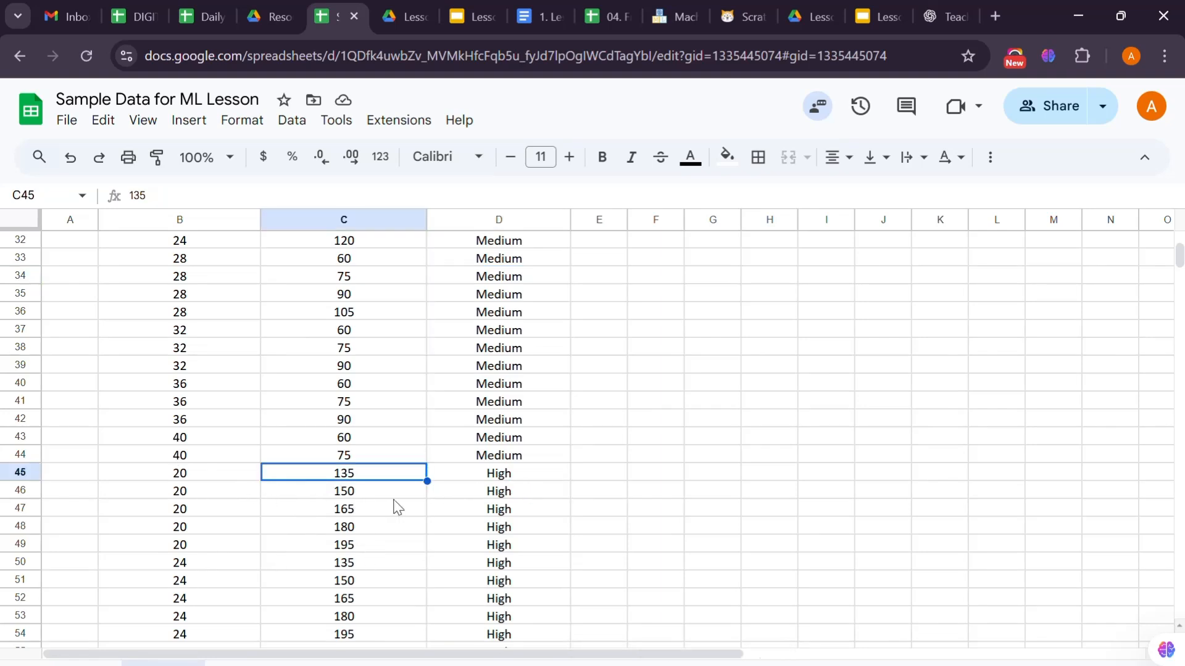
pyautogui.click(172, 478)
pyautogui.click(503, 480)
pyautogui.hotkey('ctrl', 'c')
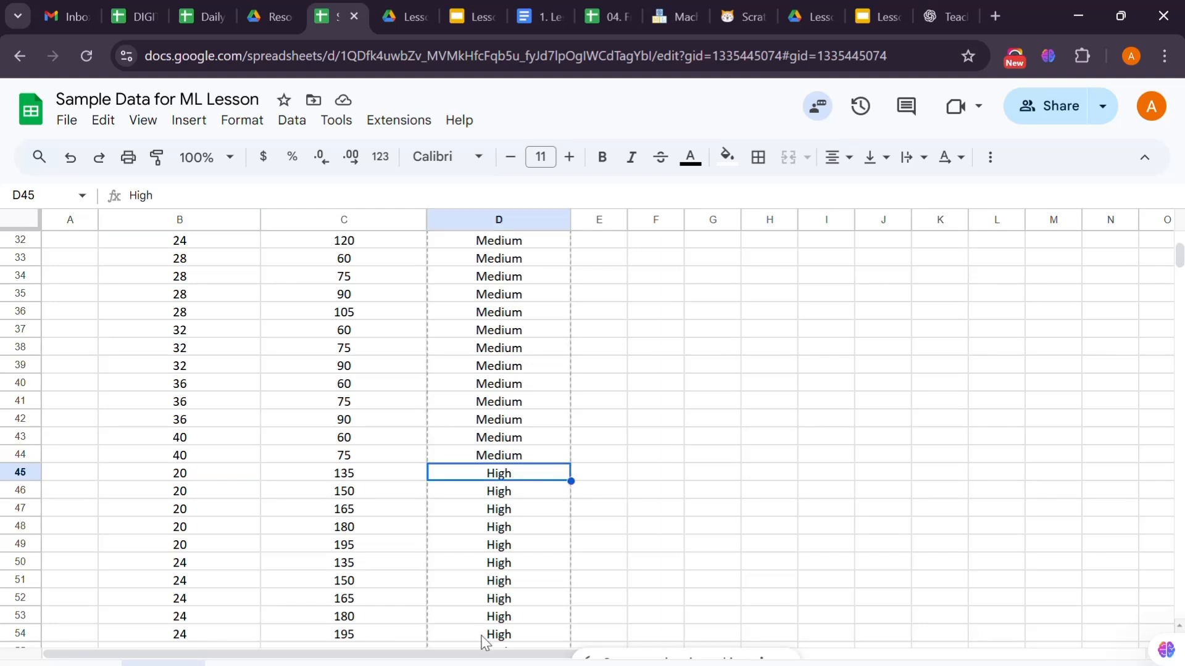
pyautogui.scroll(-2, 506, 593)
pyautogui.scroll(-4, 529, 559)
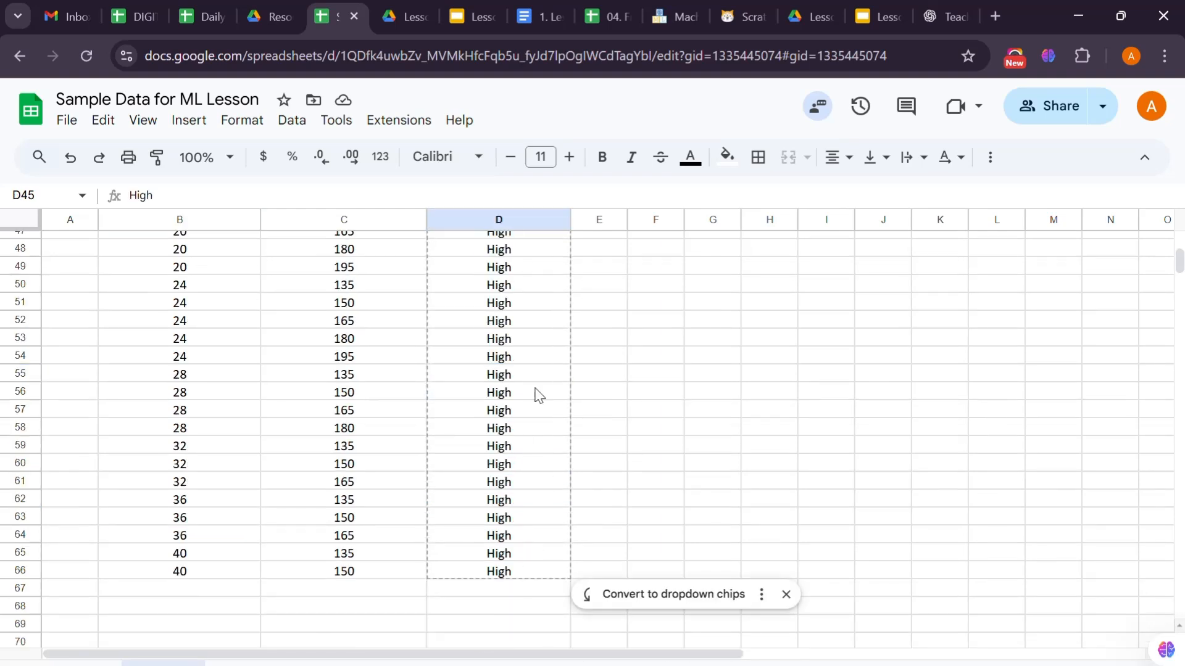
pyautogui.click(493, 573)
pyautogui.scroll(4, 496, 543)
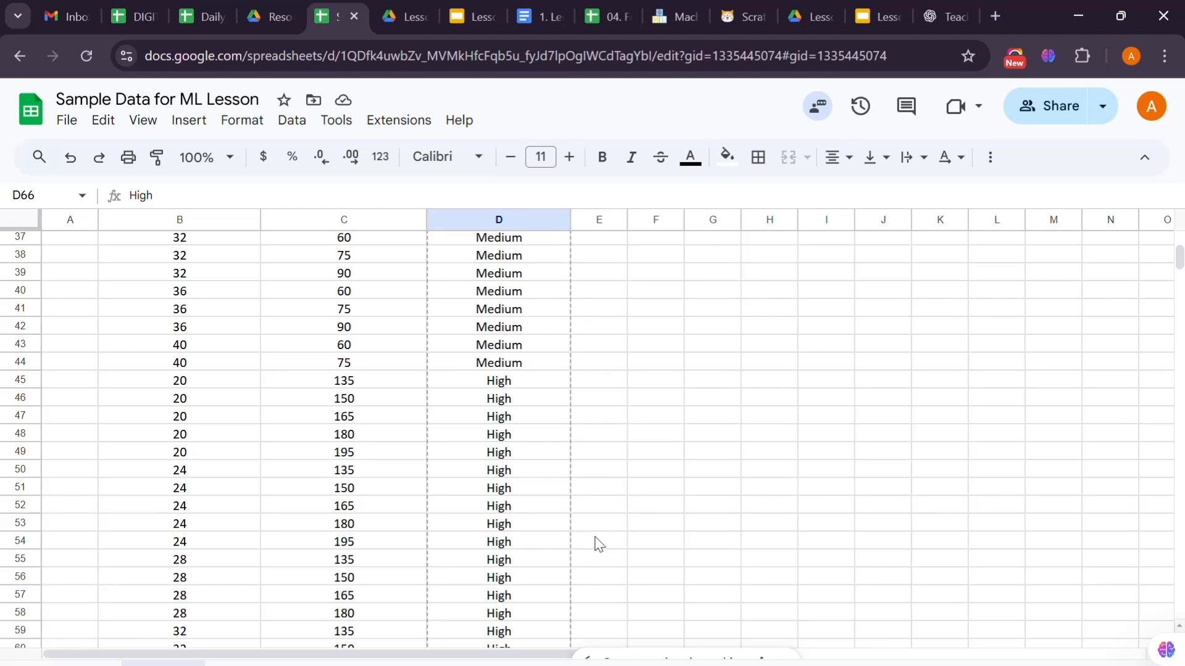
pyautogui.scroll(14, 253, 344)
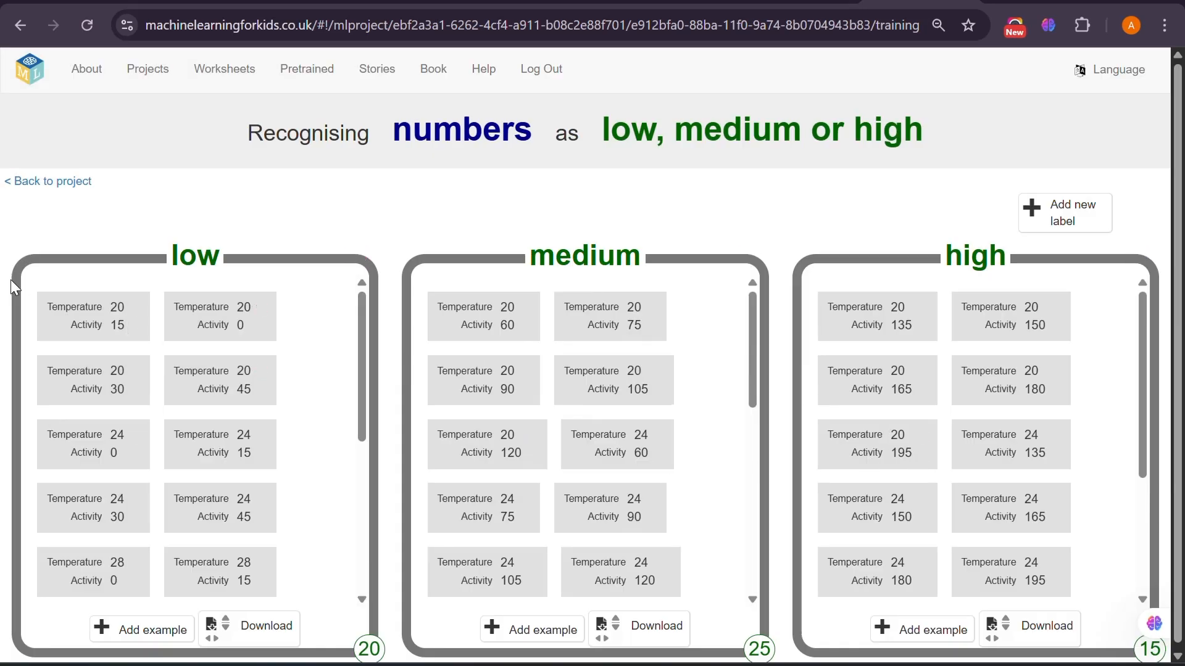
# - Leave the training data and train a new machine learning model from the project's Learn & Test page
pyautogui.click(73, 186)
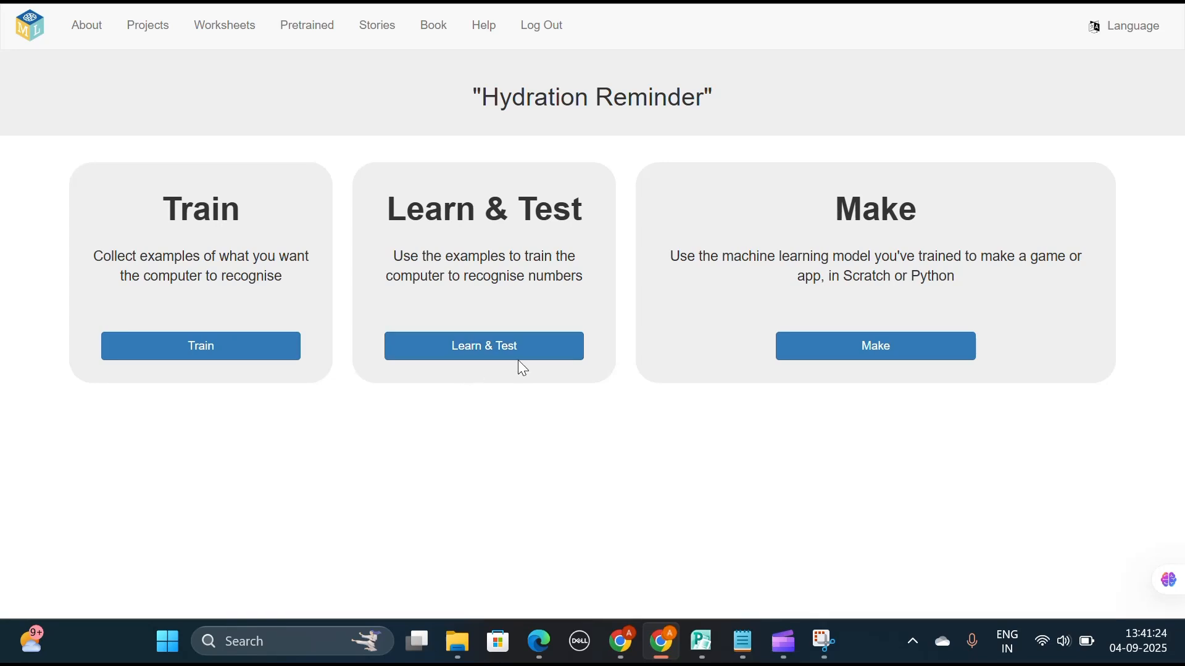
pyautogui.click(475, 348)
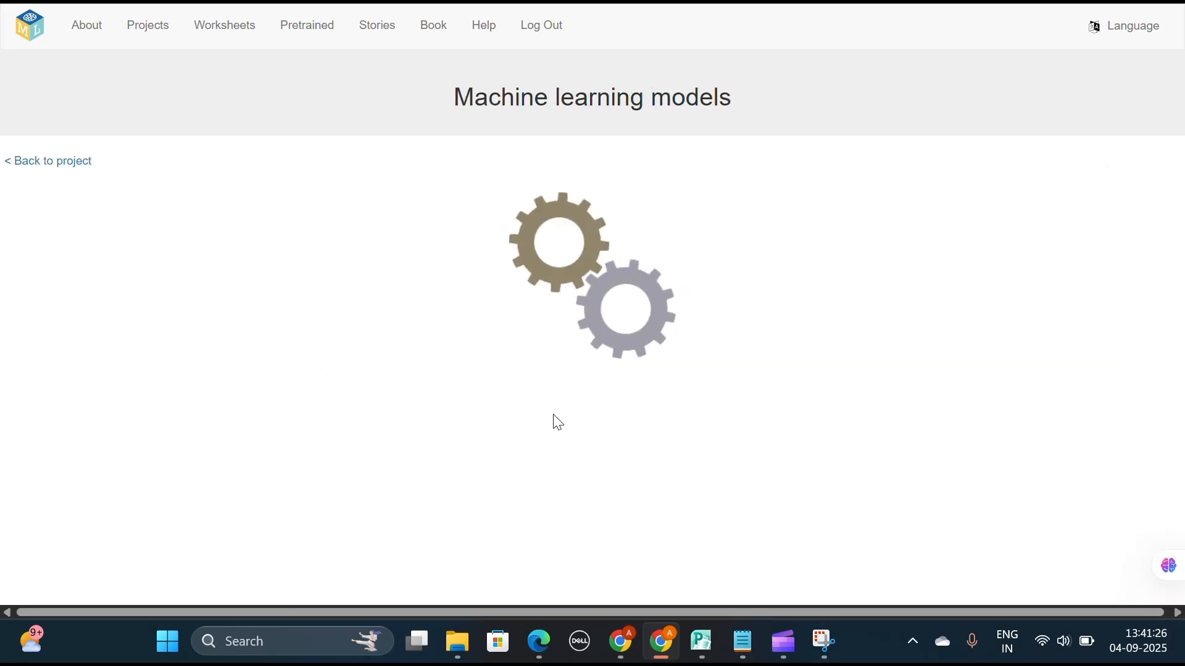
pyautogui.scroll(-1, 206, 468)
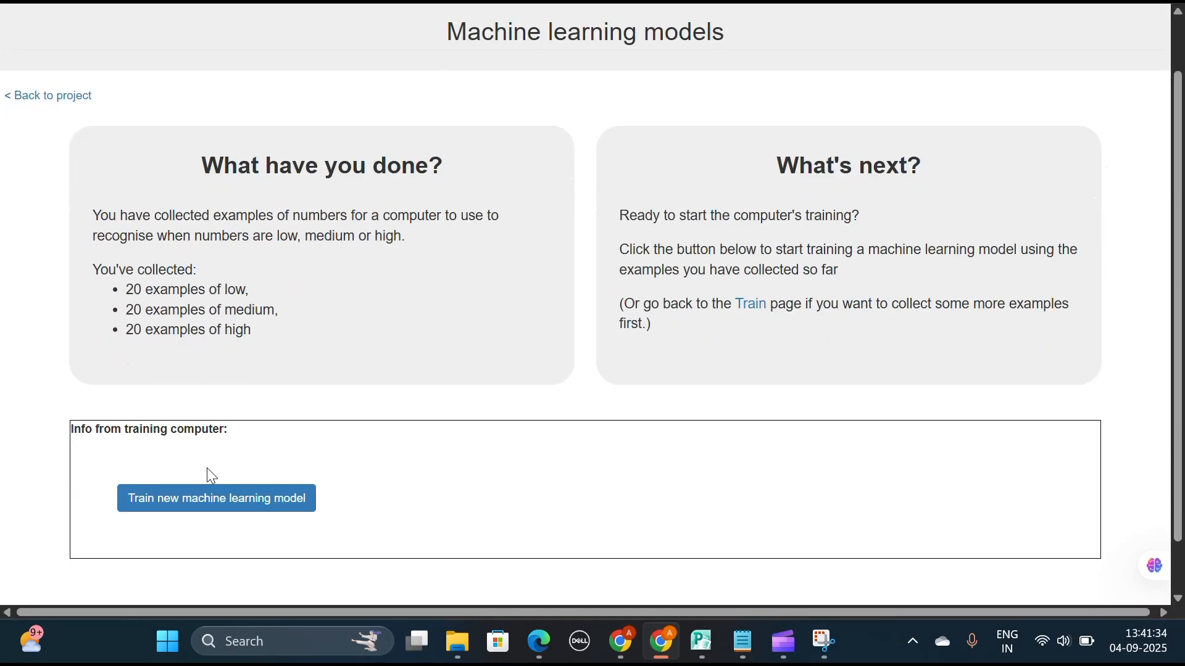
pyautogui.click(213, 473)
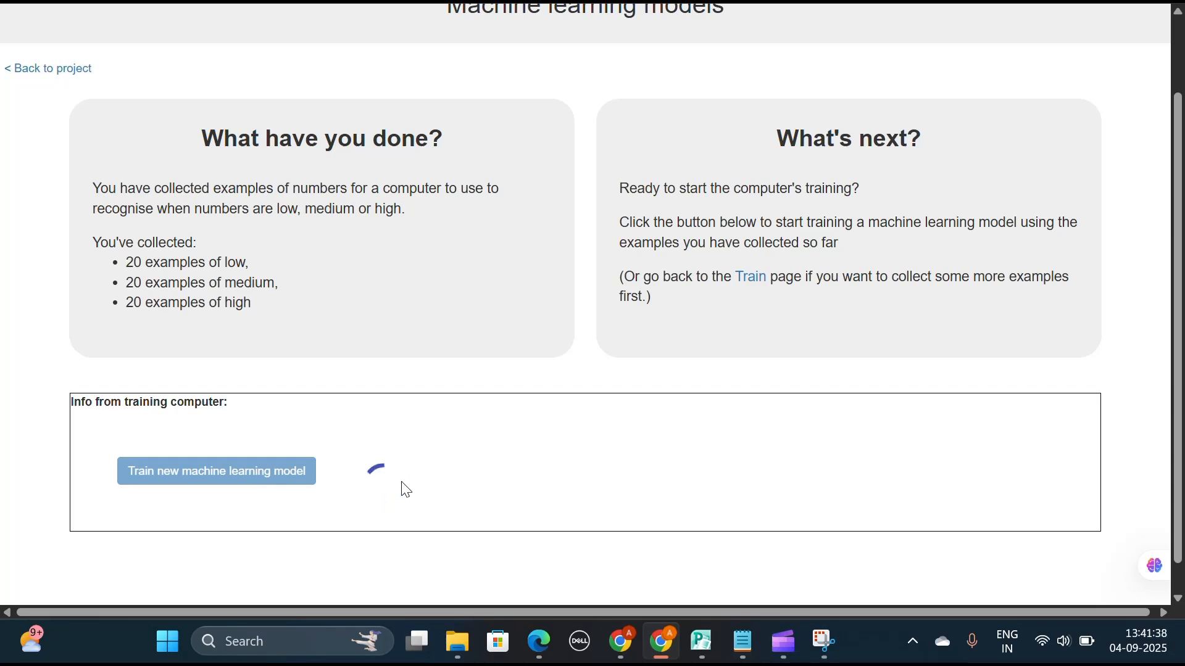
pyautogui.scroll(-1, 404, 484)
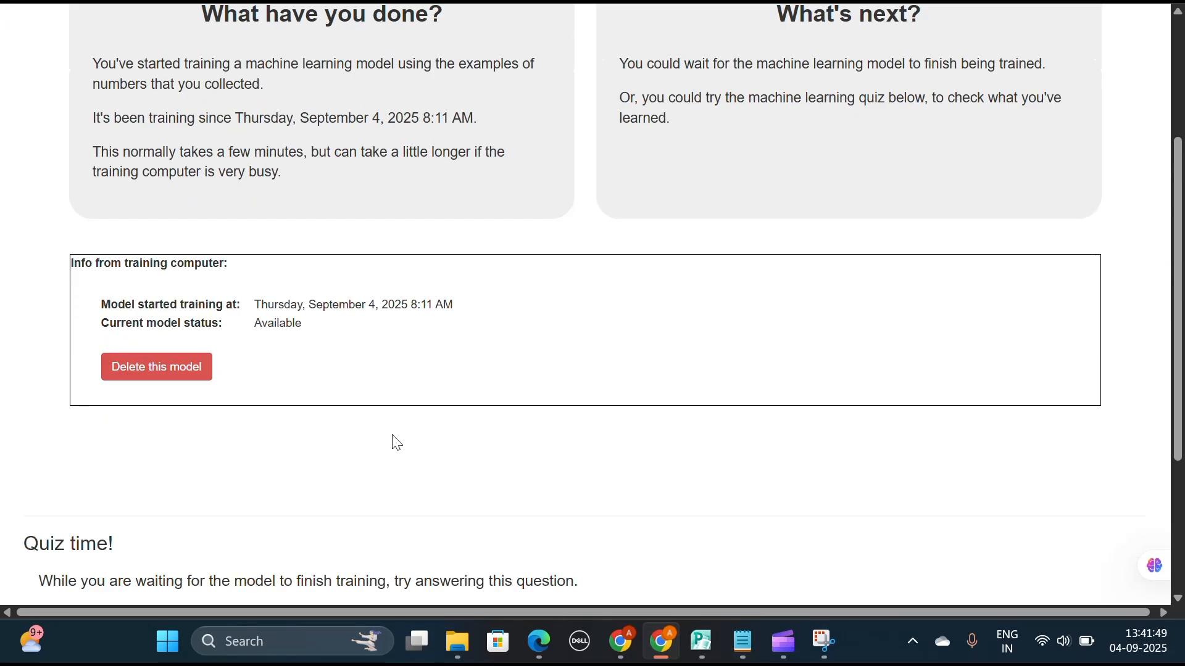
pyautogui.scroll(3, 397, 443)
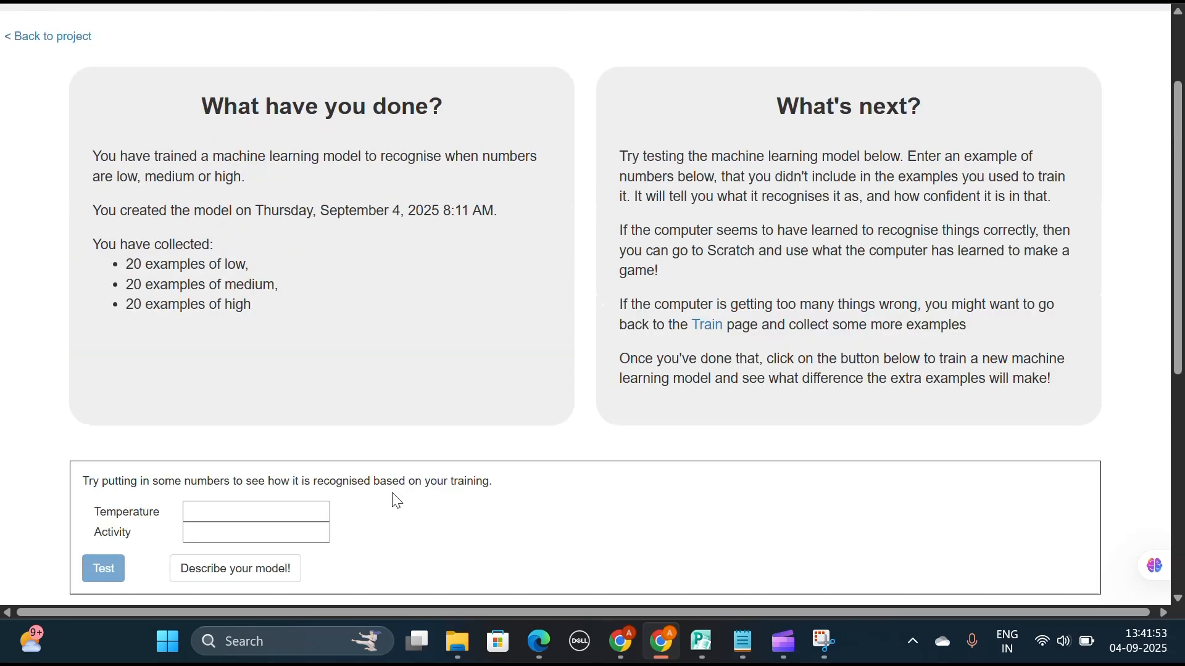
# - Test the trained model with a temperature of 20 and an activity of 135, and check how it is recognised
pyautogui.click(256, 513)
pyautogui.write('20')
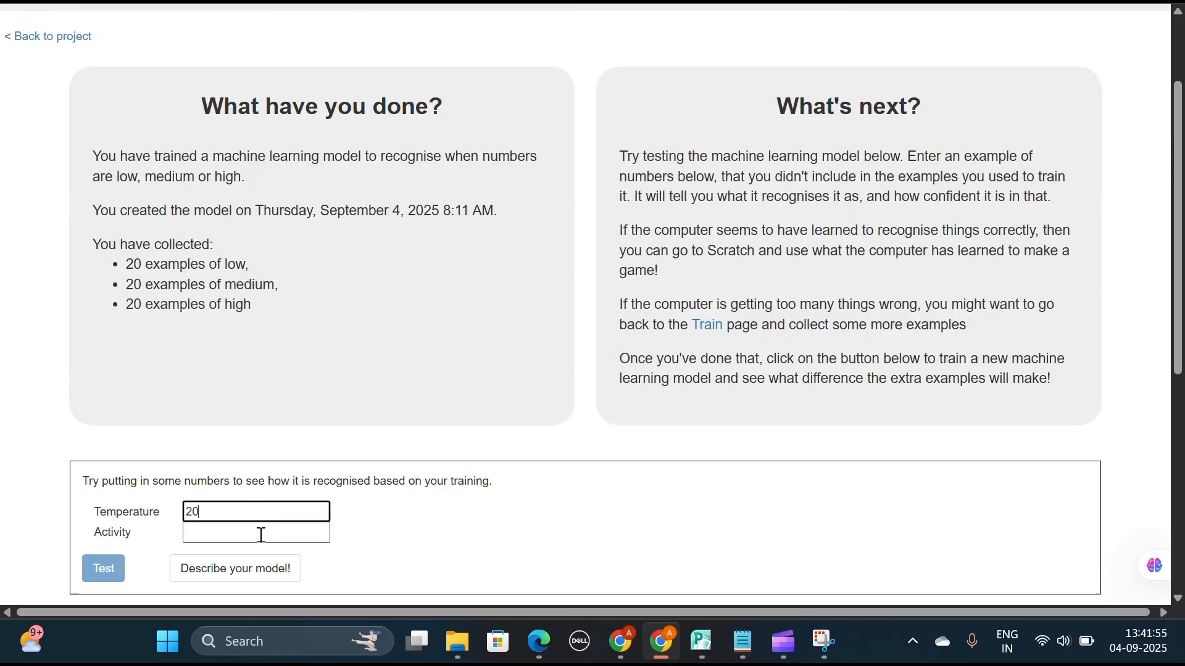
pyautogui.click(255, 538)
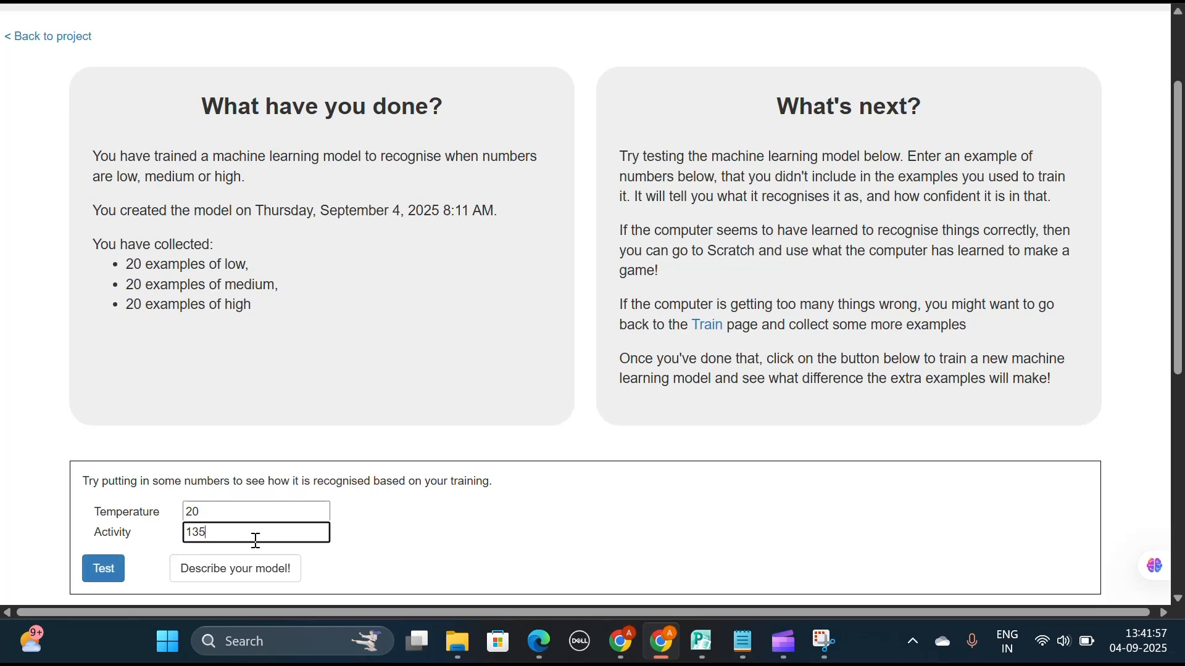
pyautogui.click(104, 566)
pyautogui.scroll(-3, 465, 486)
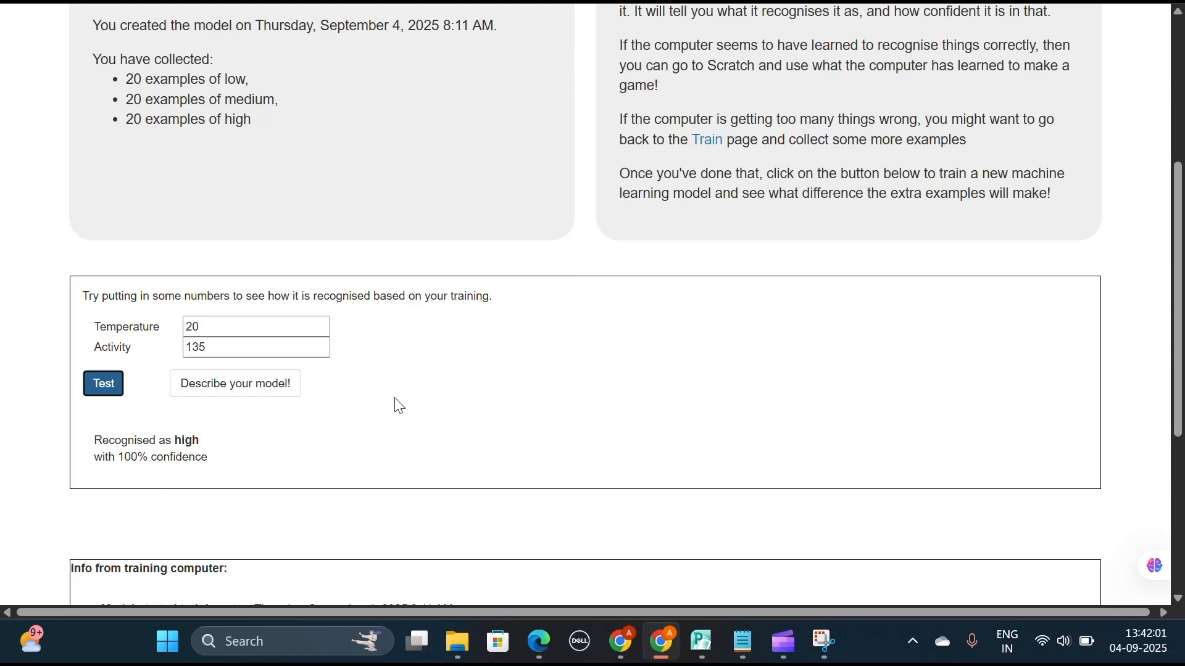
# - Review the machine learning models page and return to the Hydration Reminder project overview
pyautogui.scroll(5, 254, 461)
pyautogui.scroll(-2, 299, 521)
pyautogui.scroll(3, 299, 522)
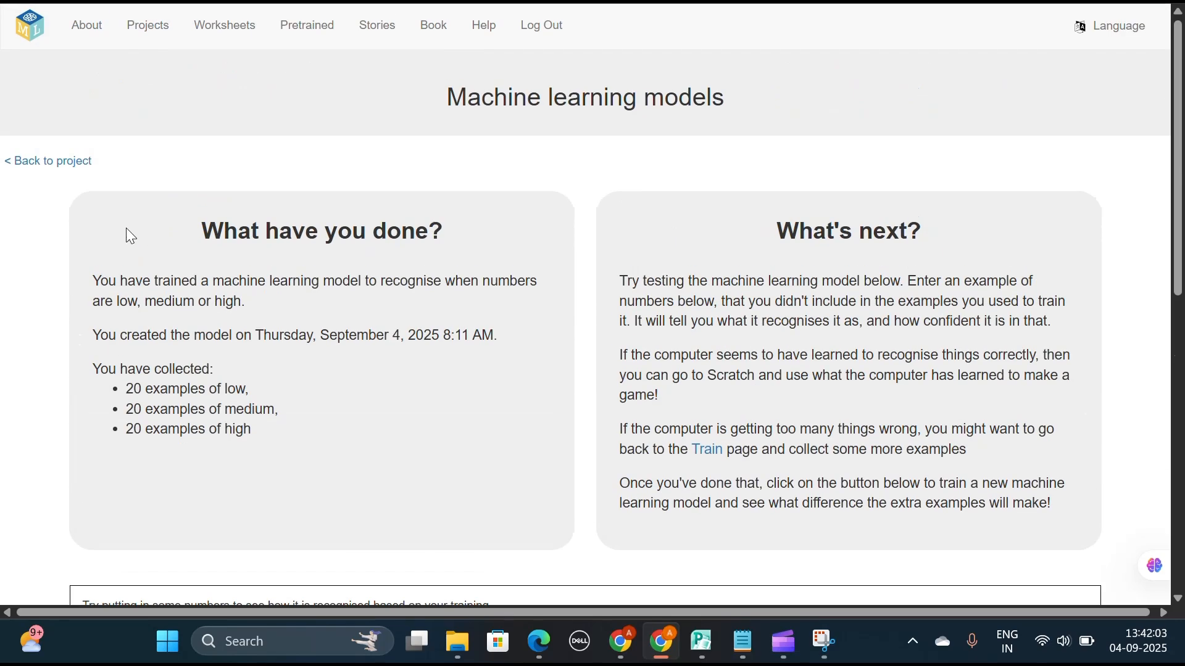
pyautogui.click(46, 162)
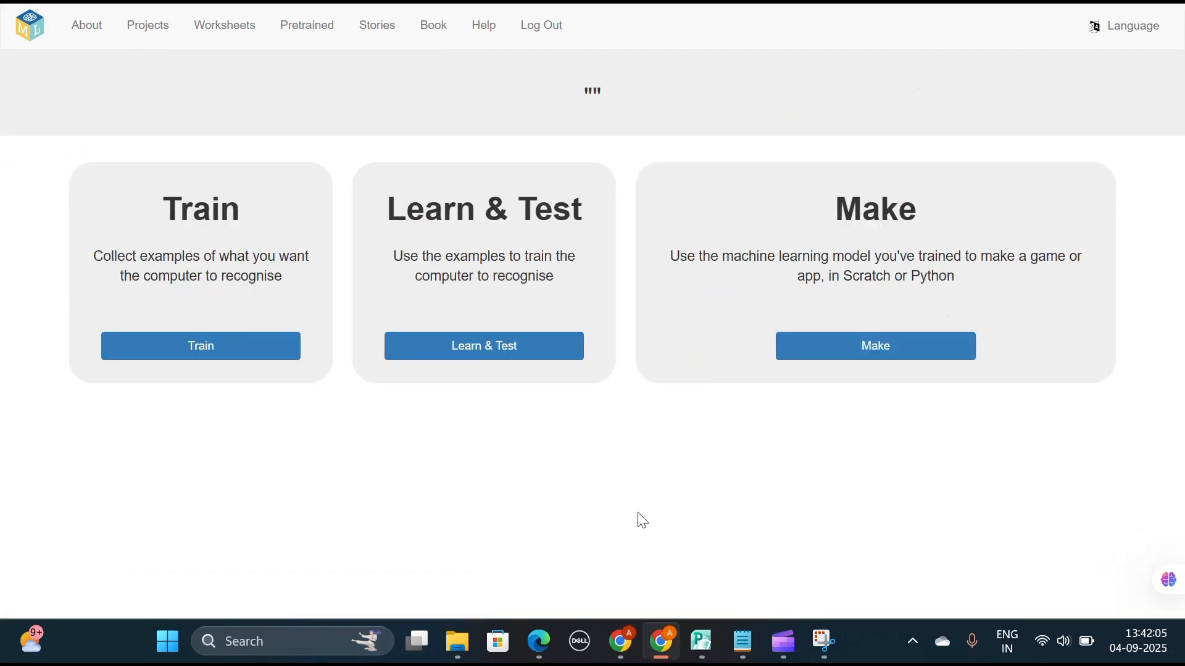